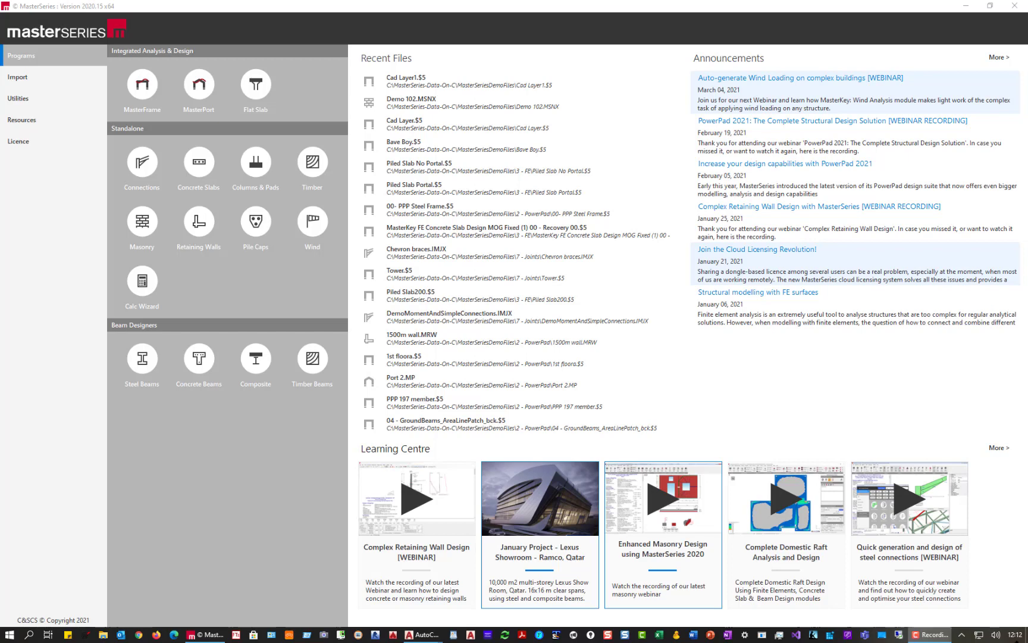
# Save House Drawing-Edited down.dwg in AutoCAD 2018, then close AutoCAD.
pyautogui.click(966, 6)
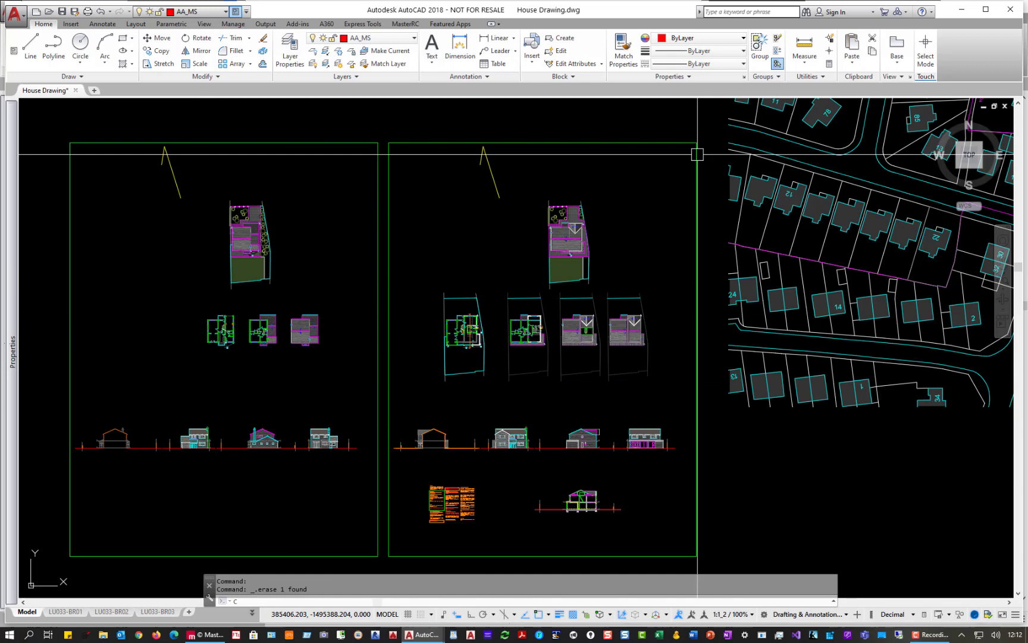
pyautogui.click(963, 12)
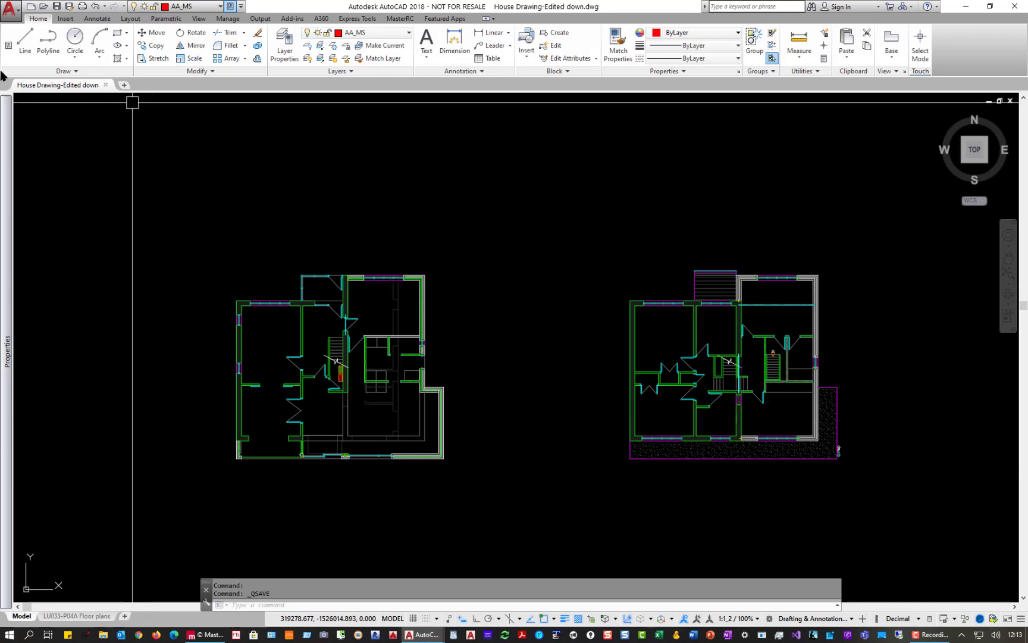
pyautogui.click(57, 7)
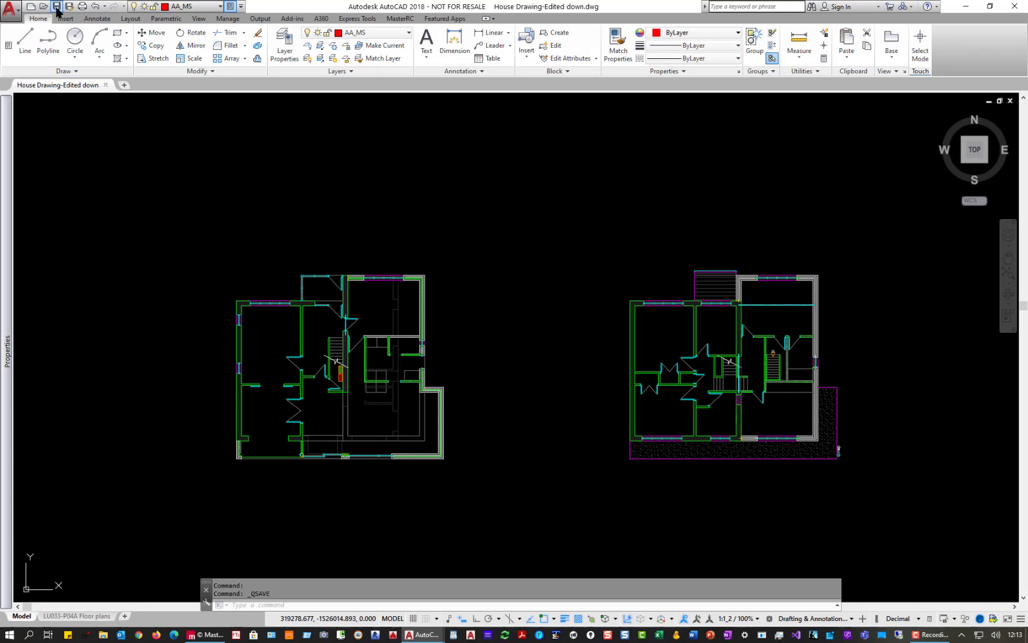
pyautogui.click(1015, 6)
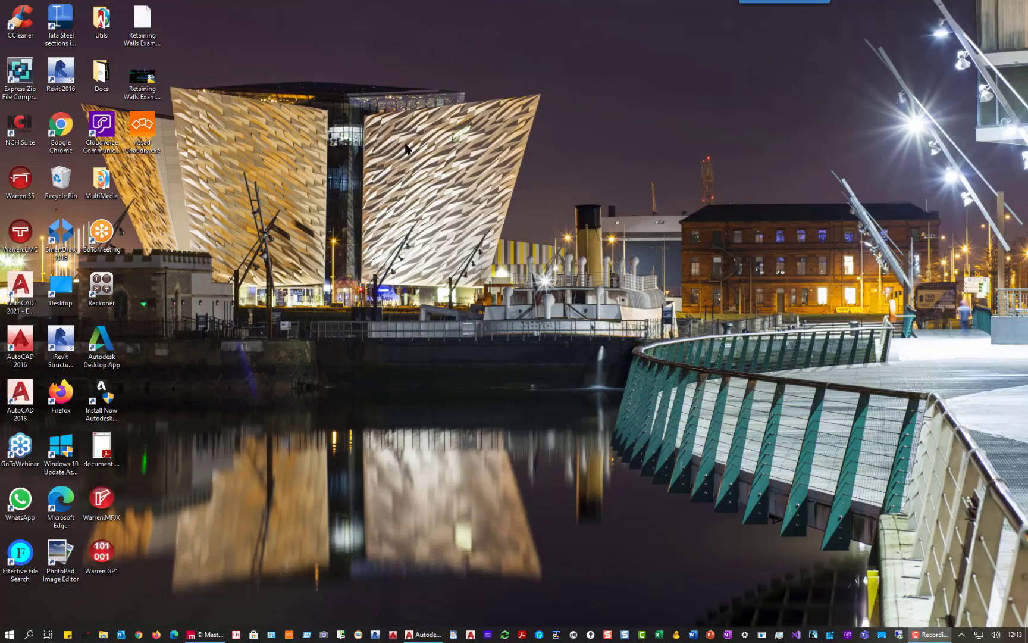
# Create a new MasterFrame model named 'Cad Layer 101' that starts from a Snap Grid.
pyautogui.click(207, 635)
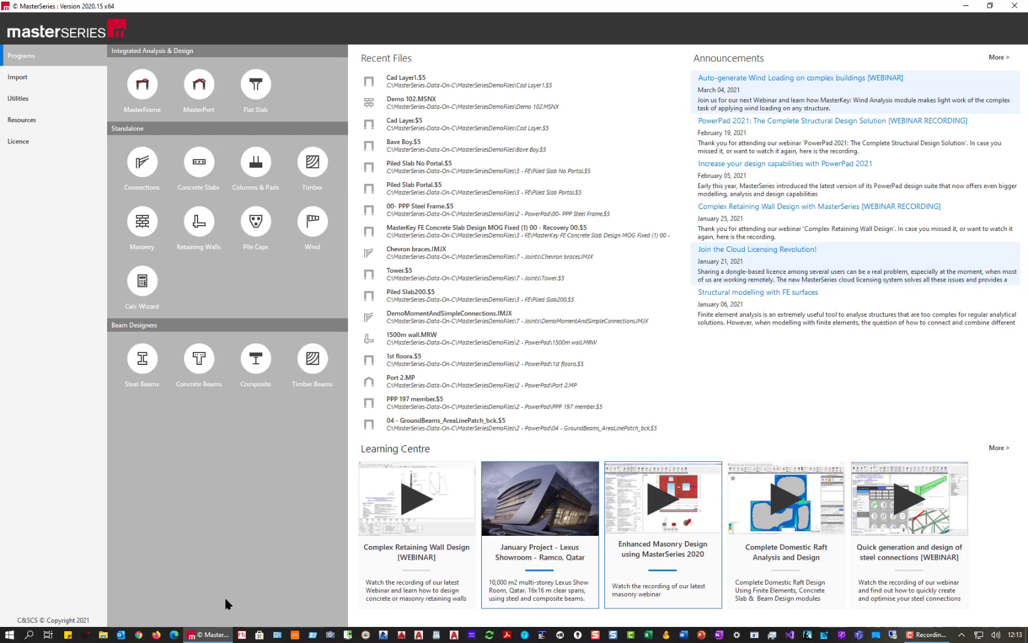
pyautogui.click(141, 87)
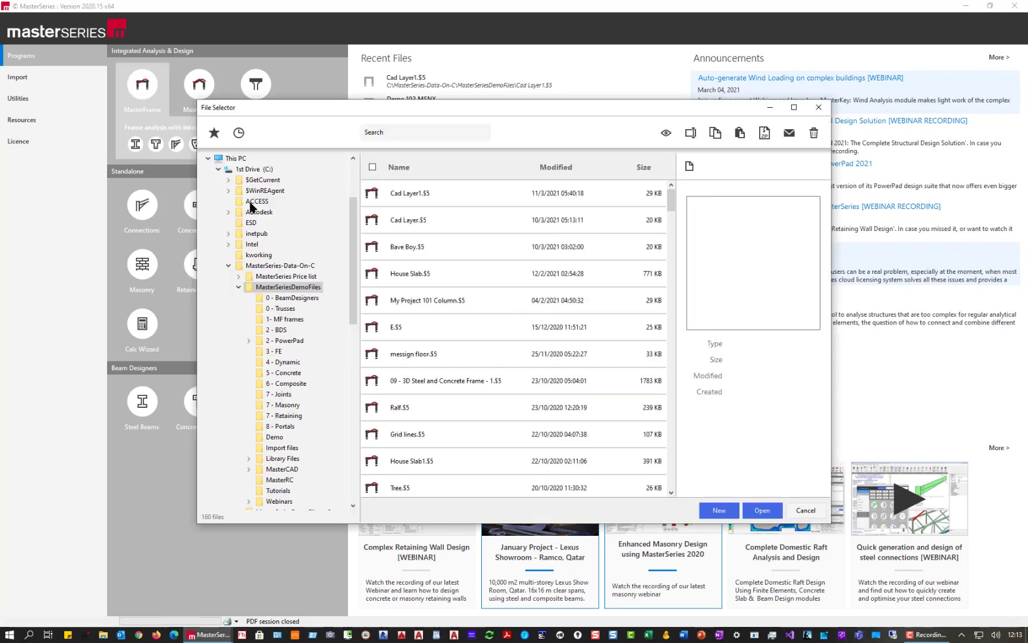
pyautogui.click(720, 510)
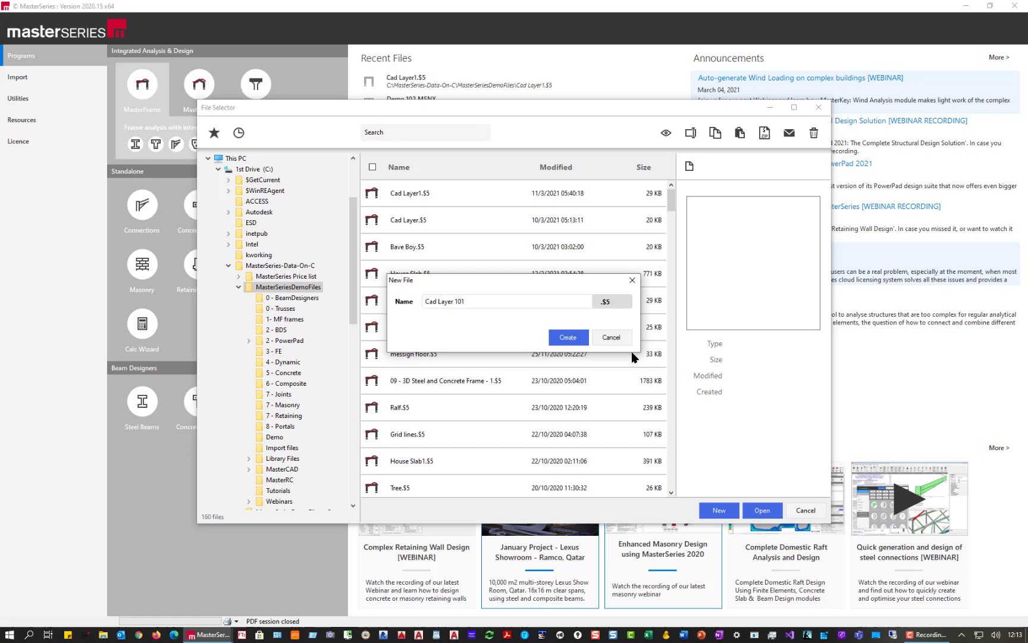
pyautogui.click(568, 337)
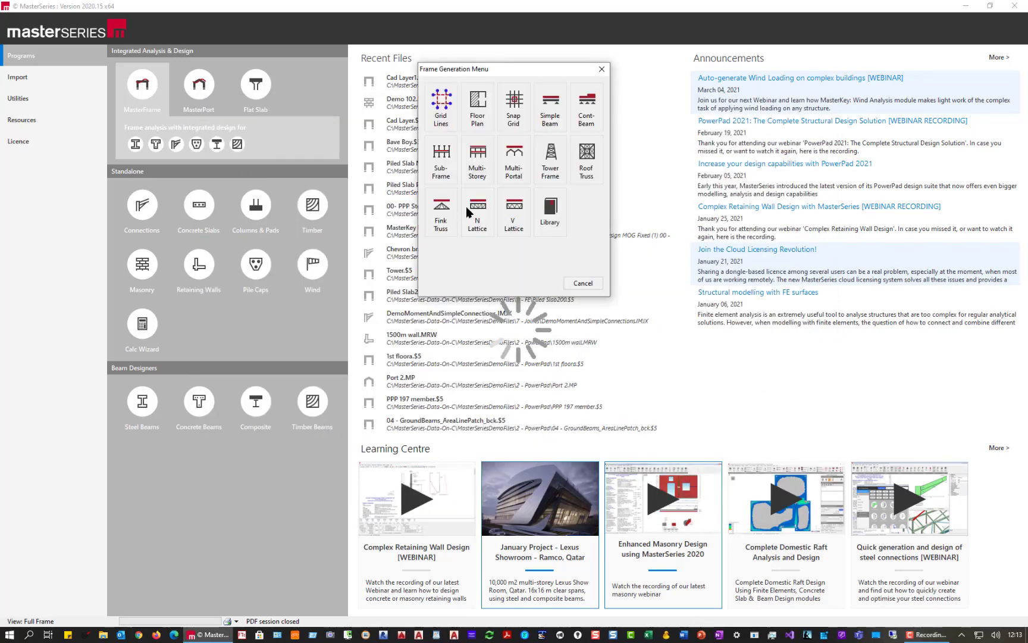
pyautogui.click(515, 105)
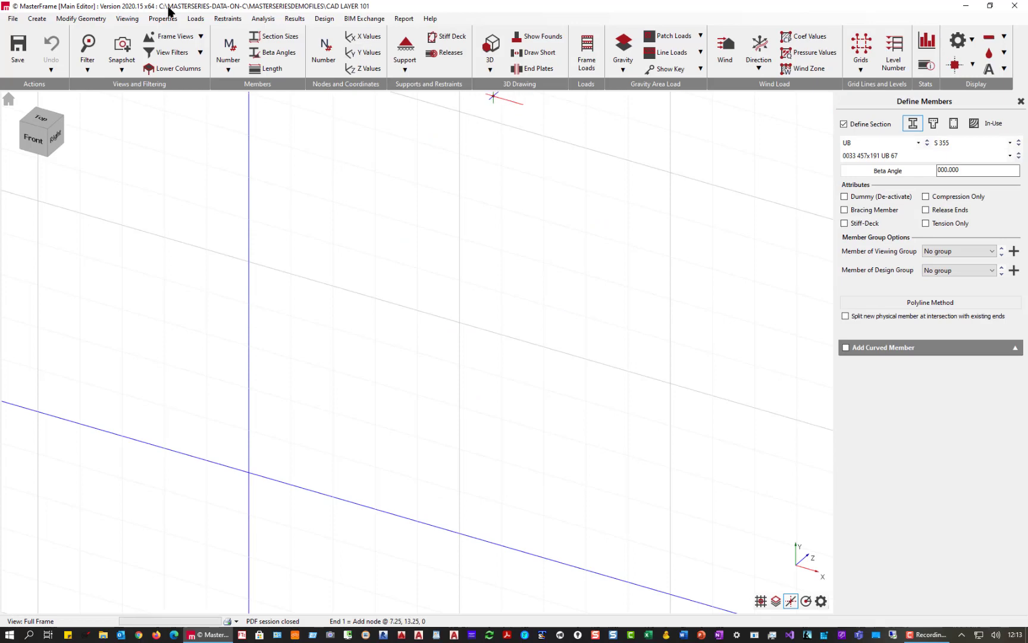
# Set CAD Layer 1's CAD File Path to House Drawing-Edited down.dwg.
pyautogui.click(128, 21)
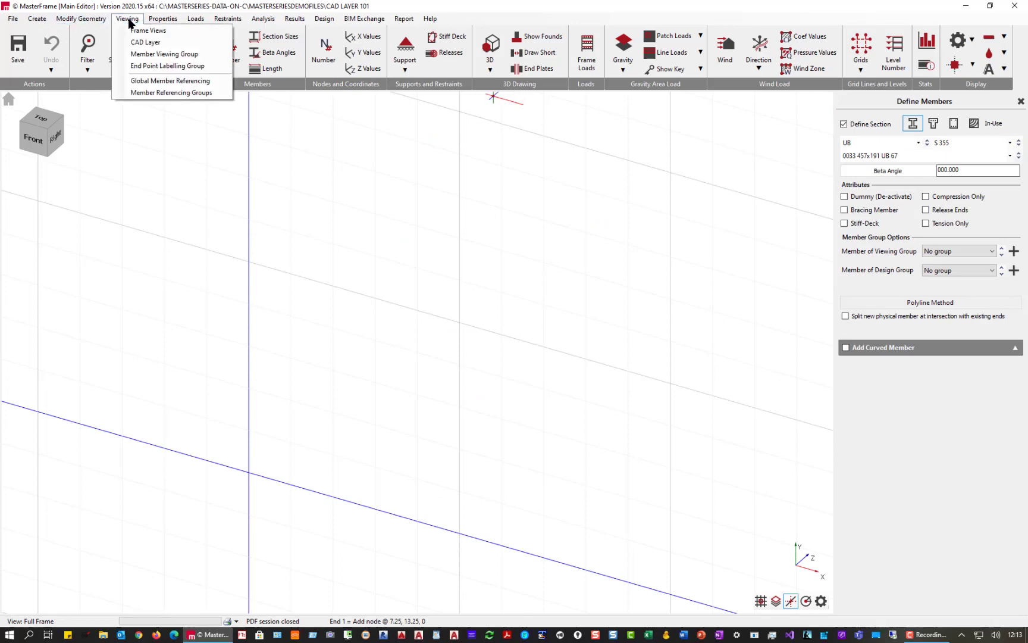
pyautogui.click(154, 43)
pyautogui.click(857, 168)
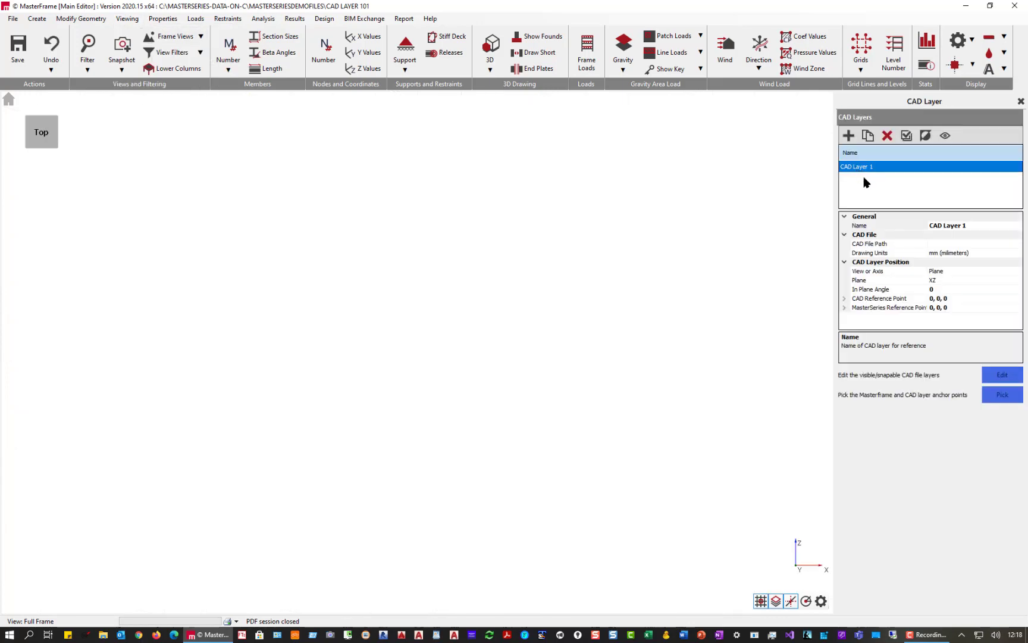
pyautogui.click(885, 245)
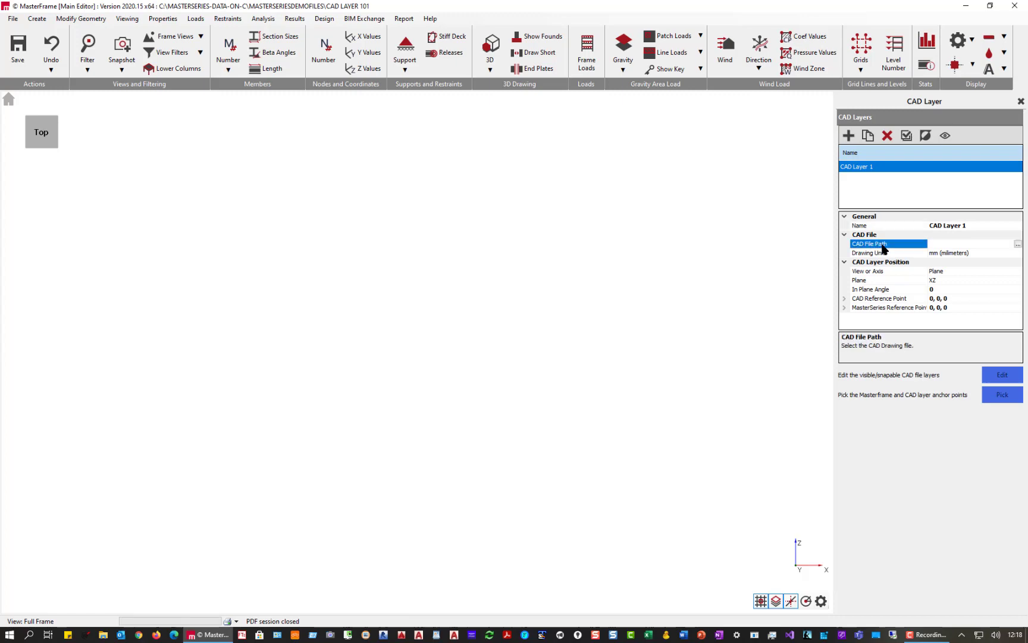
pyautogui.click(1017, 244)
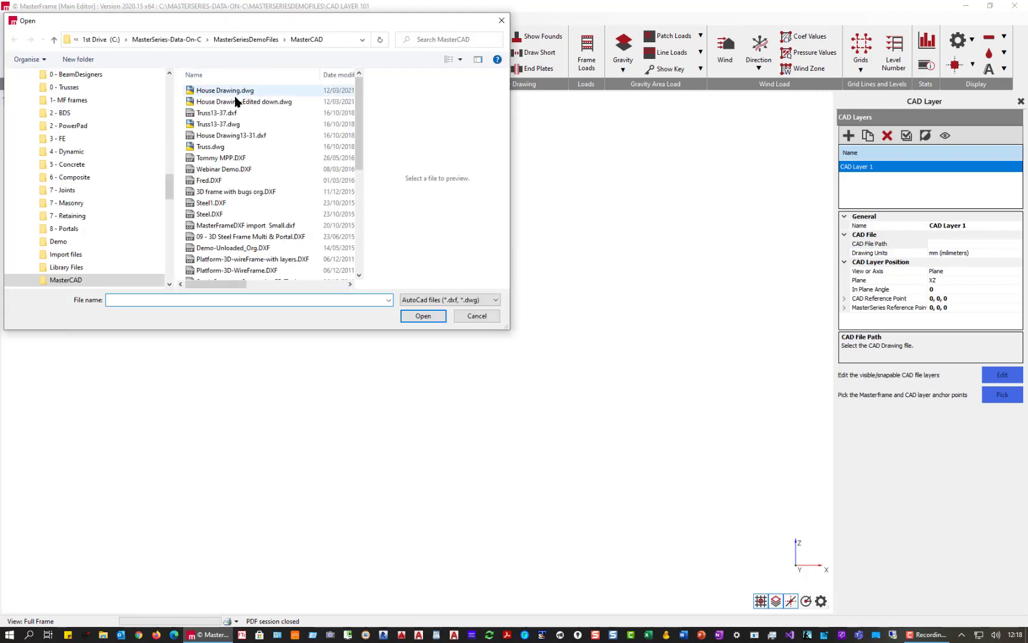
pyautogui.click(236, 102)
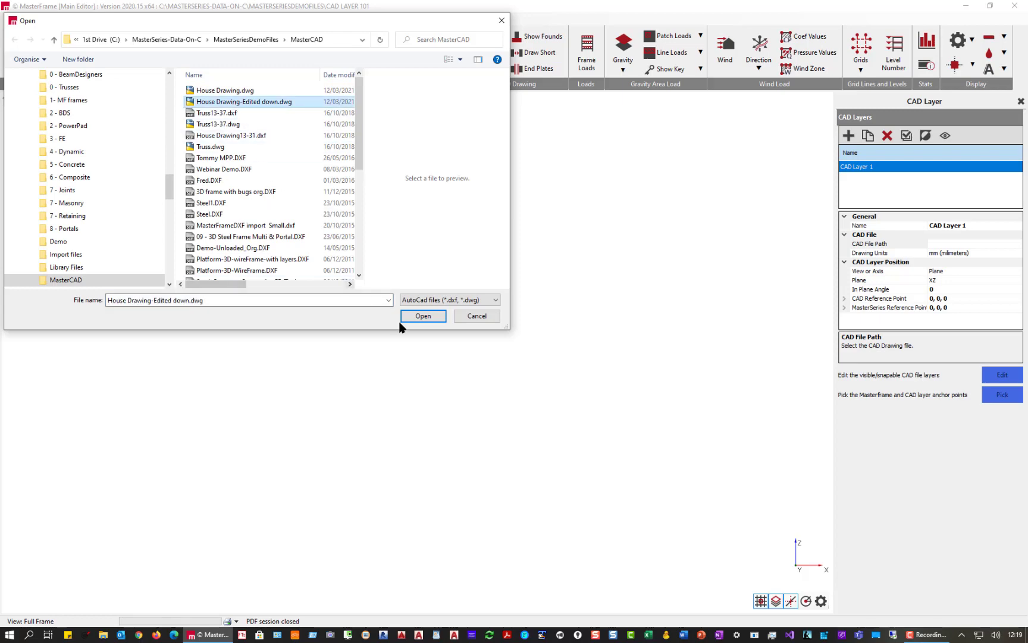
pyautogui.click(423, 316)
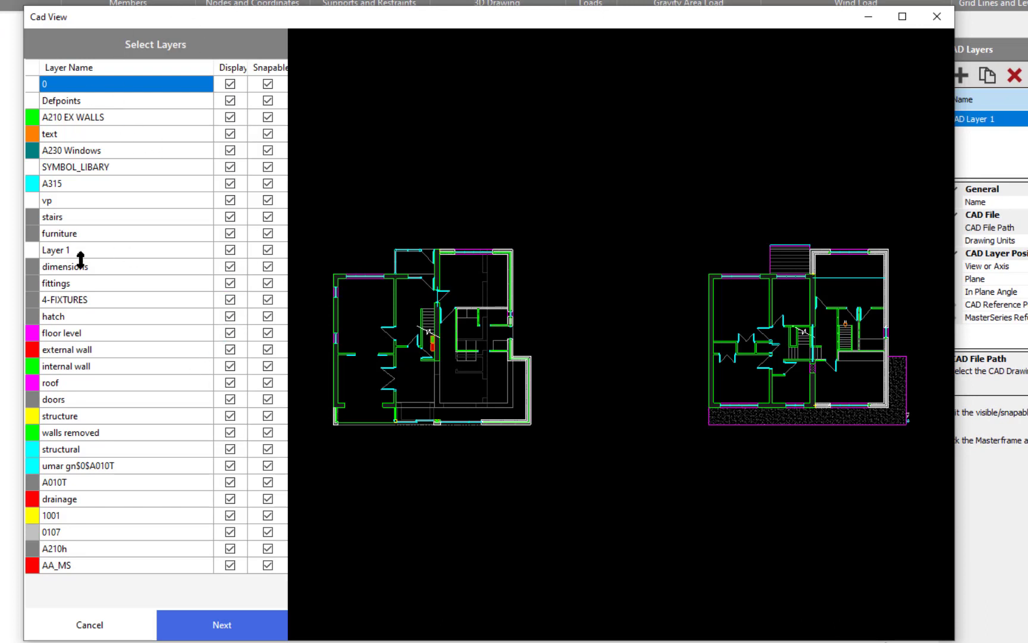
# Untick Display for the dimensions, fittings, floor level, doors and A230 Windows layers.
pyautogui.click(228, 267)
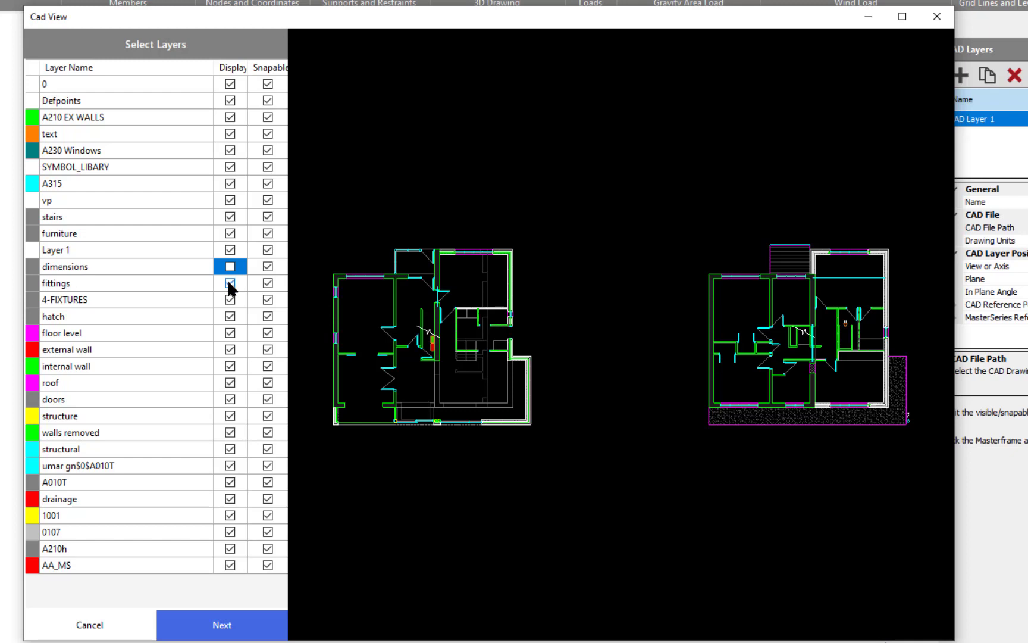
pyautogui.click(229, 283)
pyautogui.click(231, 334)
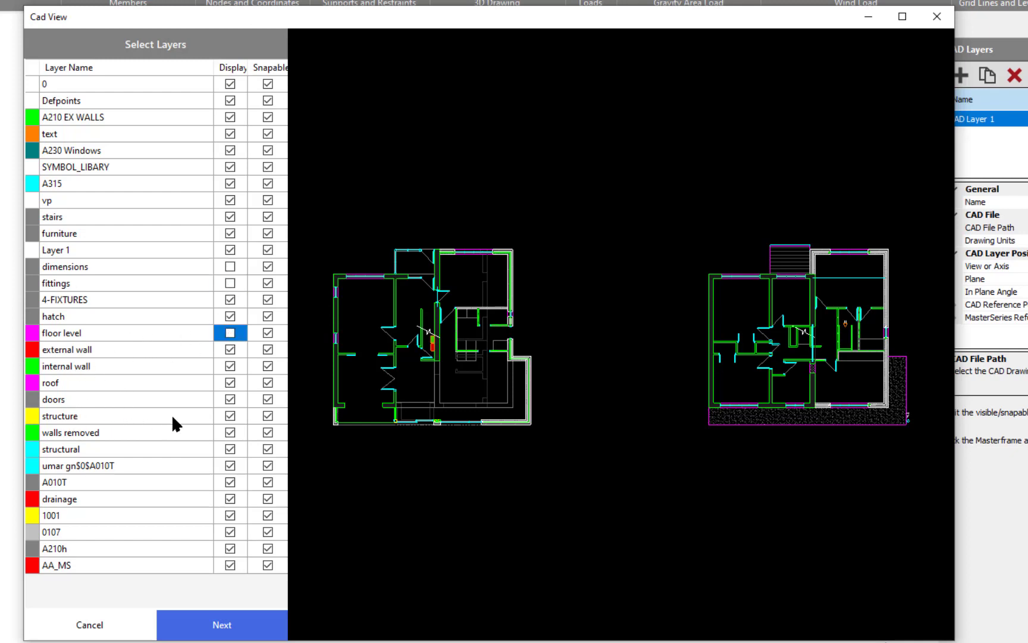
pyautogui.click(230, 400)
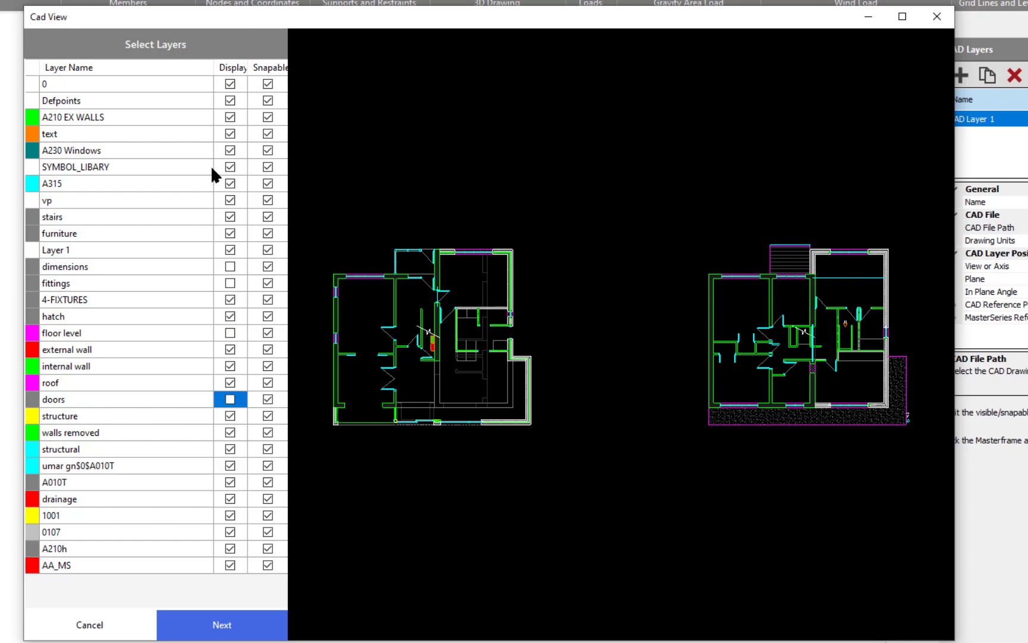
pyautogui.click(230, 152)
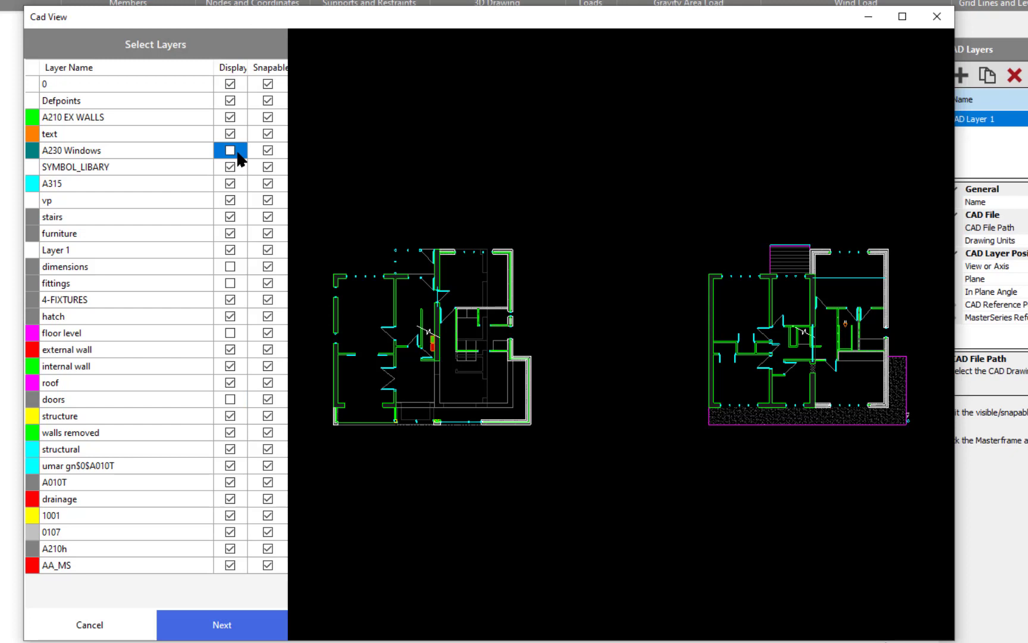
# Clear the old region and select the whole left floor plan as the drawing region.
pyautogui.click(214, 625)
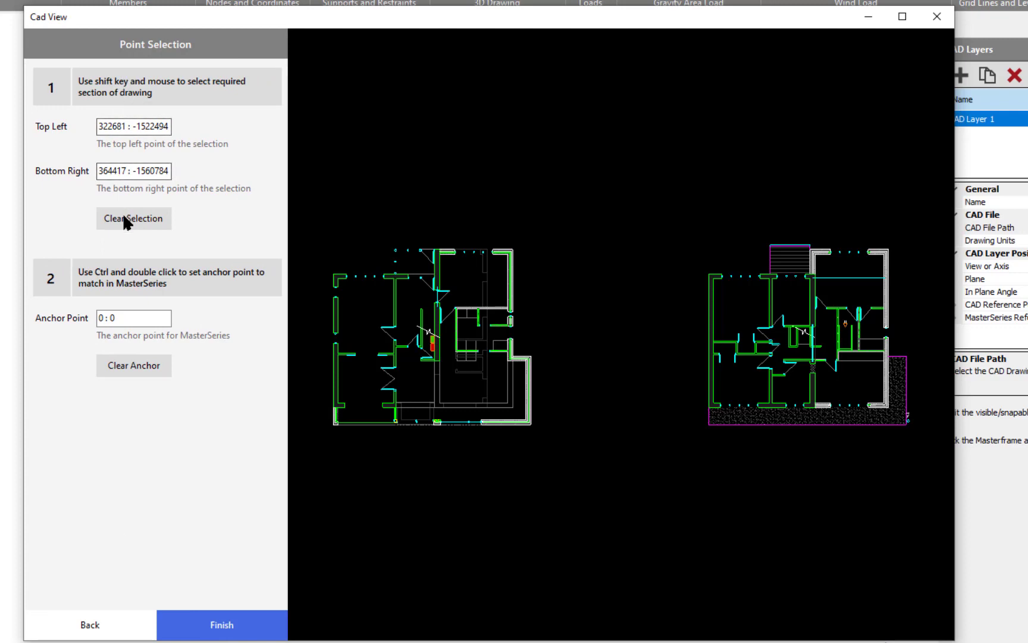
pyautogui.click(131, 219)
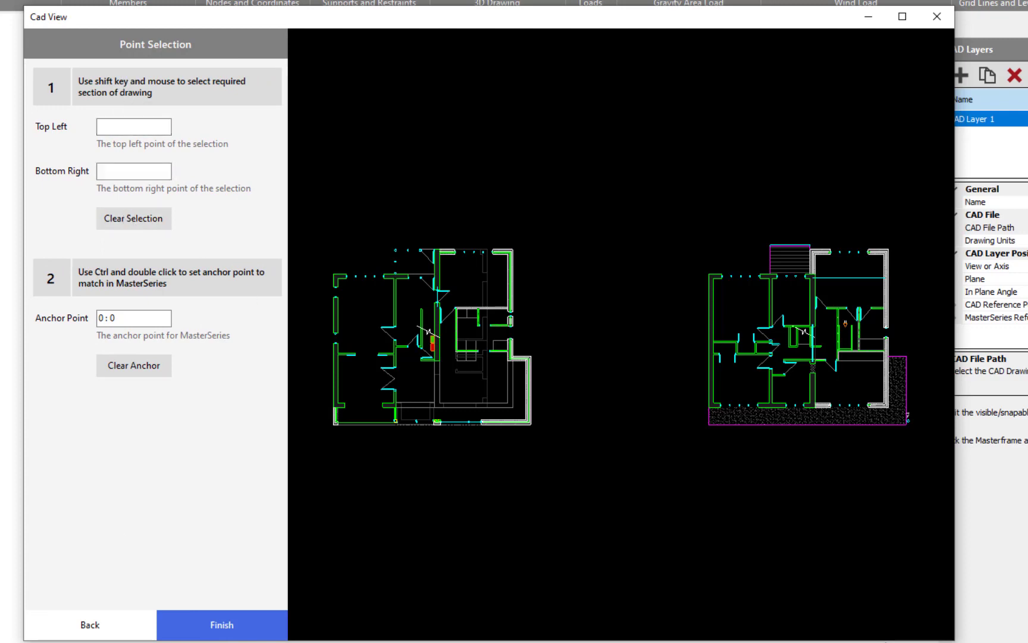
pyautogui.moveTo(324, 434)
pyautogui.mouseDown()
pyautogui.moveTo(377, 363)
pyautogui.moveTo(557, 244)
pyautogui.moveTo(543, 242)
pyautogui.mouseUp()
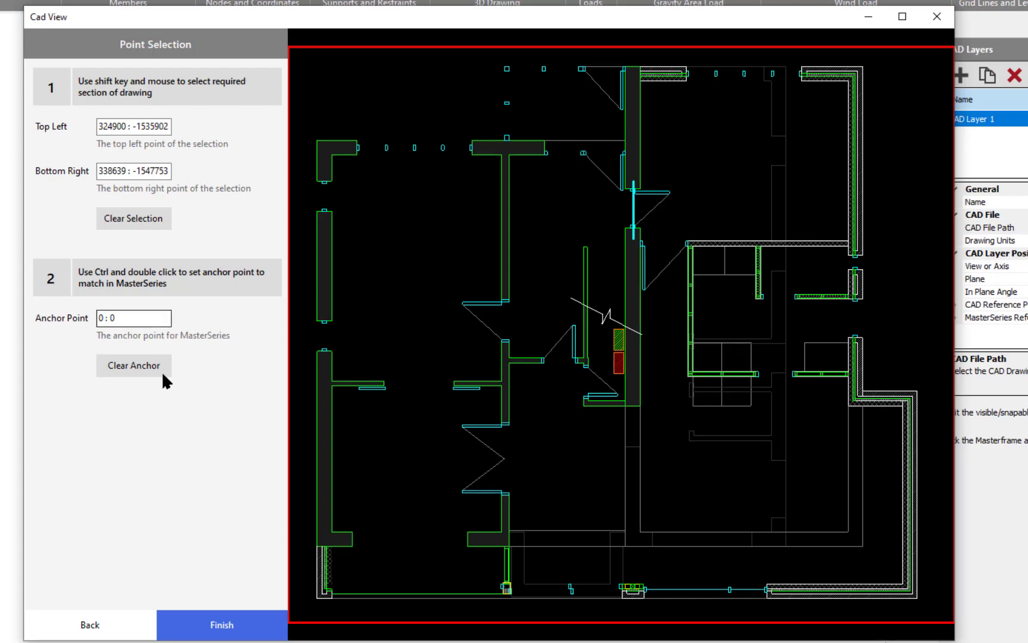
# Anchor the drawing at the lower-left wall corner (325494.8, -1546189, 0) and place the plans.
pyautogui.click(118, 361)
pyautogui.moveTo(317, 597); pyautogui.dragTo(641, 66)
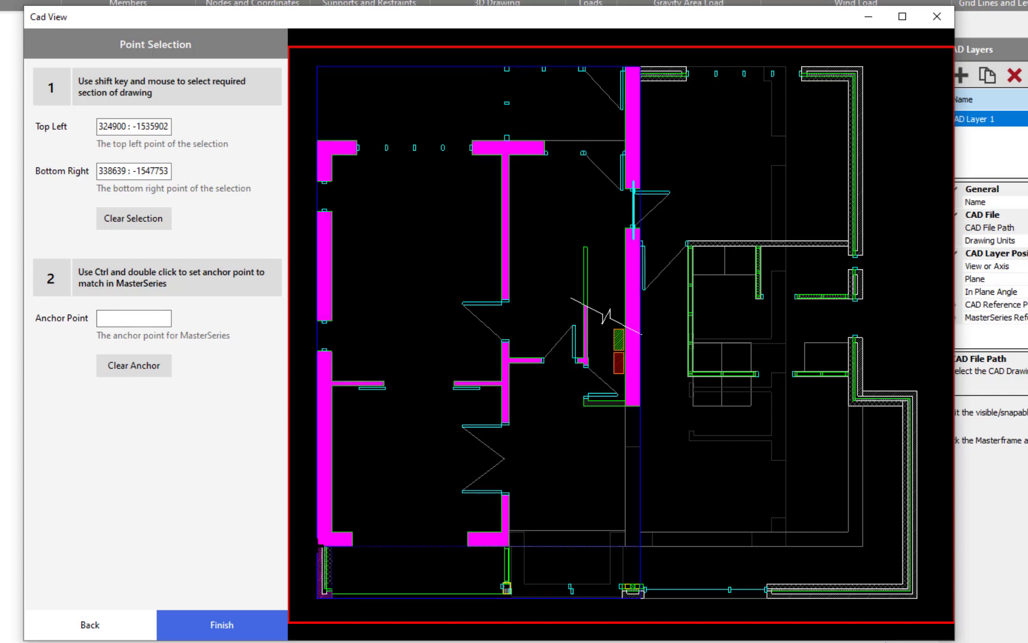
pyautogui.keyDown('ctrl'); pyautogui.doubleClick(316, 546); pyautogui.keyUp('ctrl')
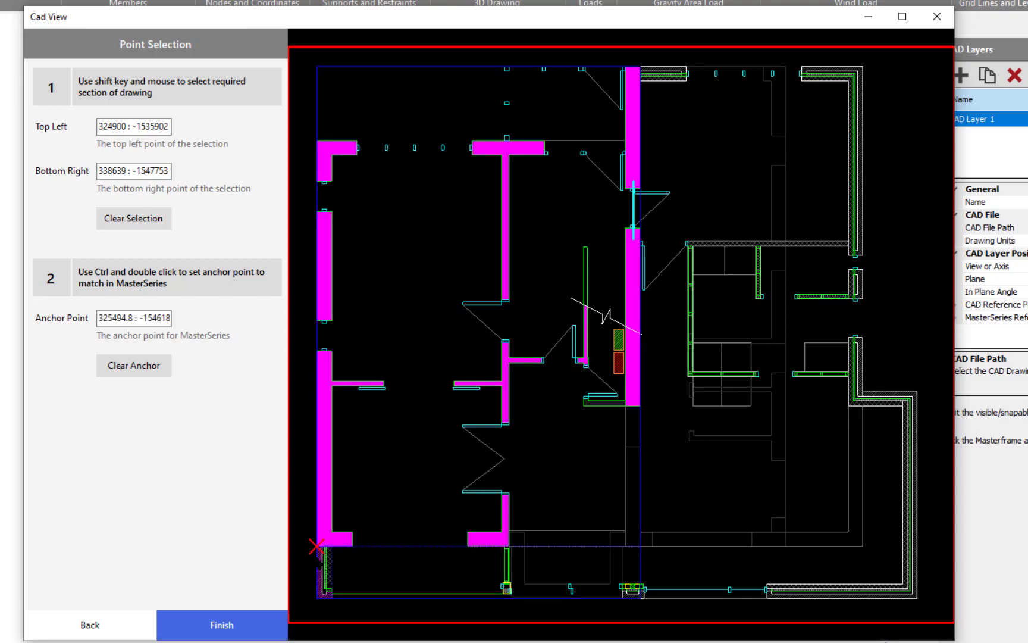
pyautogui.click(230, 619)
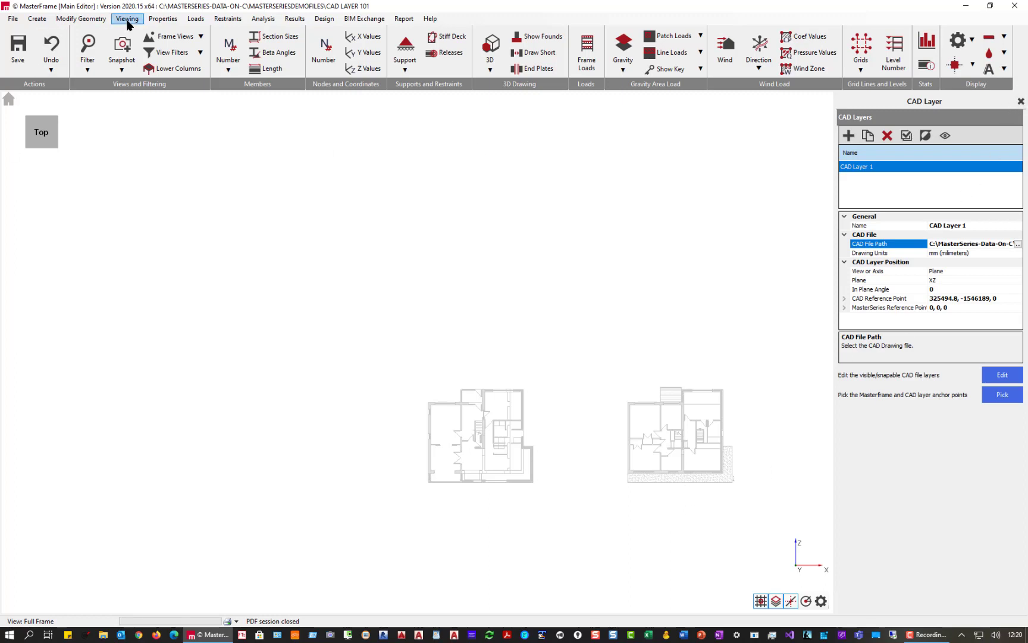
# Start Add Members (General) with a UB 457x191 UB 67 S355 section, zoomed to the lower wall.
pyautogui.click(37, 23)
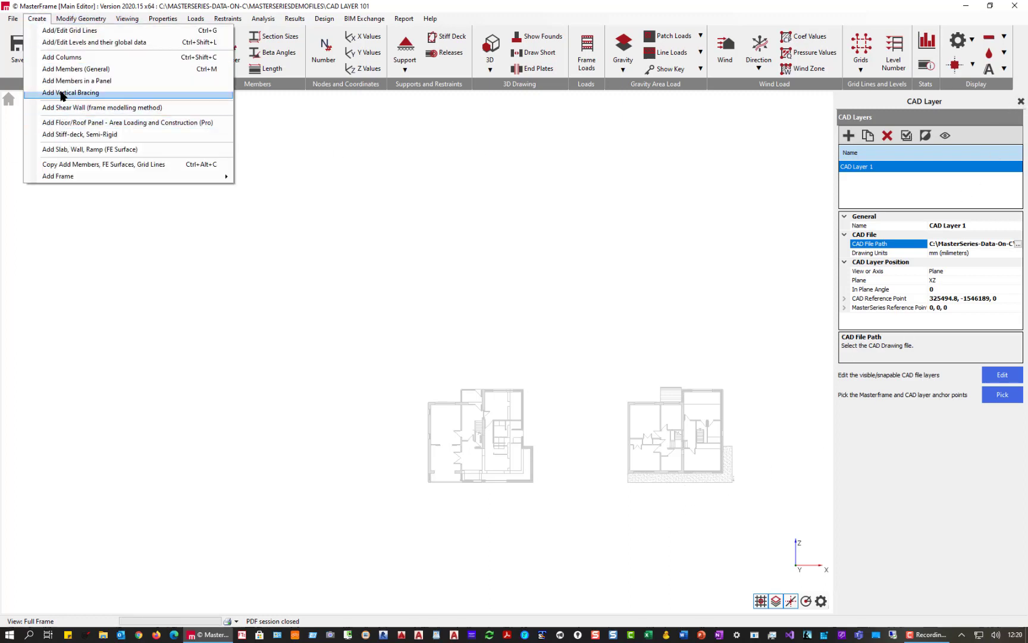
pyautogui.click(63, 72)
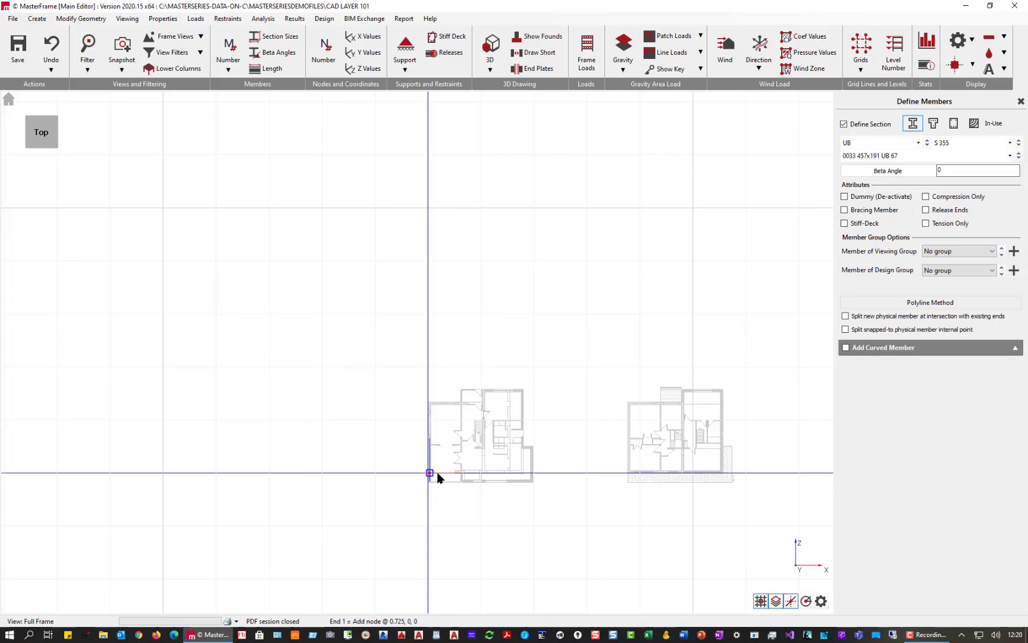
pyautogui.scroll(5, 437, 478)
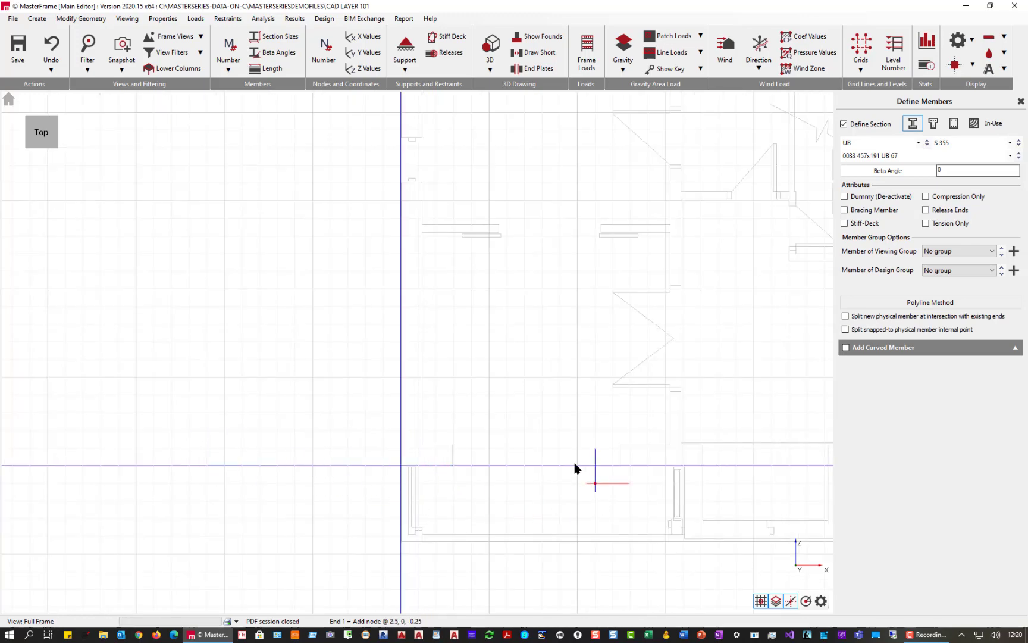
pyautogui.moveTo(575, 469)
pyautogui.mouseDown()
pyautogui.moveTo(393, 381)
pyautogui.moveTo(525, 377)
pyautogui.mouseUp()
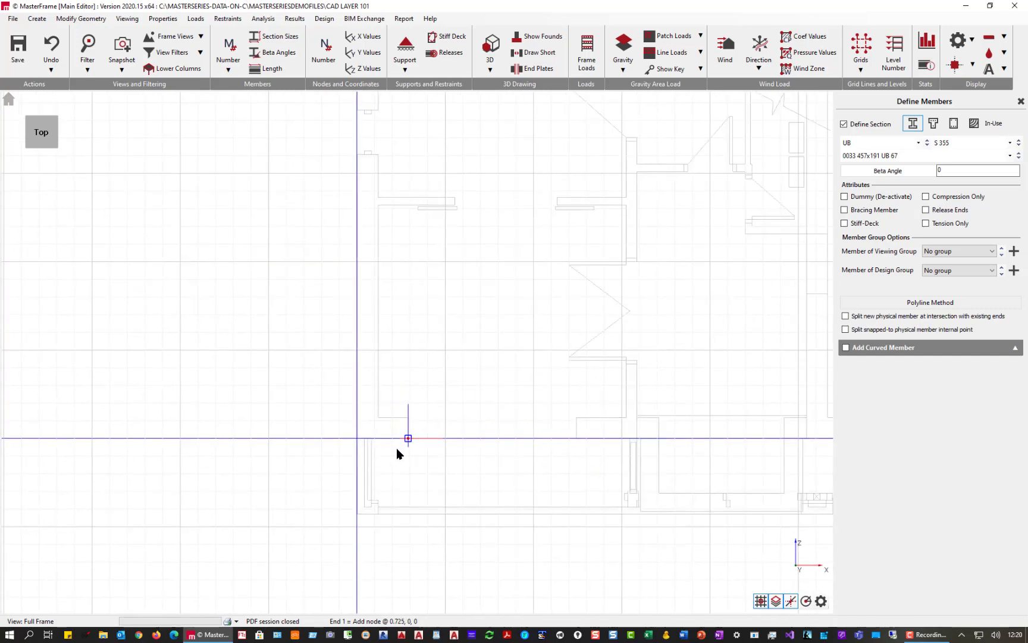
# Turn off grid snapping and draw short vertical trimmers at both wall ends, using a 0.1 m offset.
pyautogui.click(757, 603)
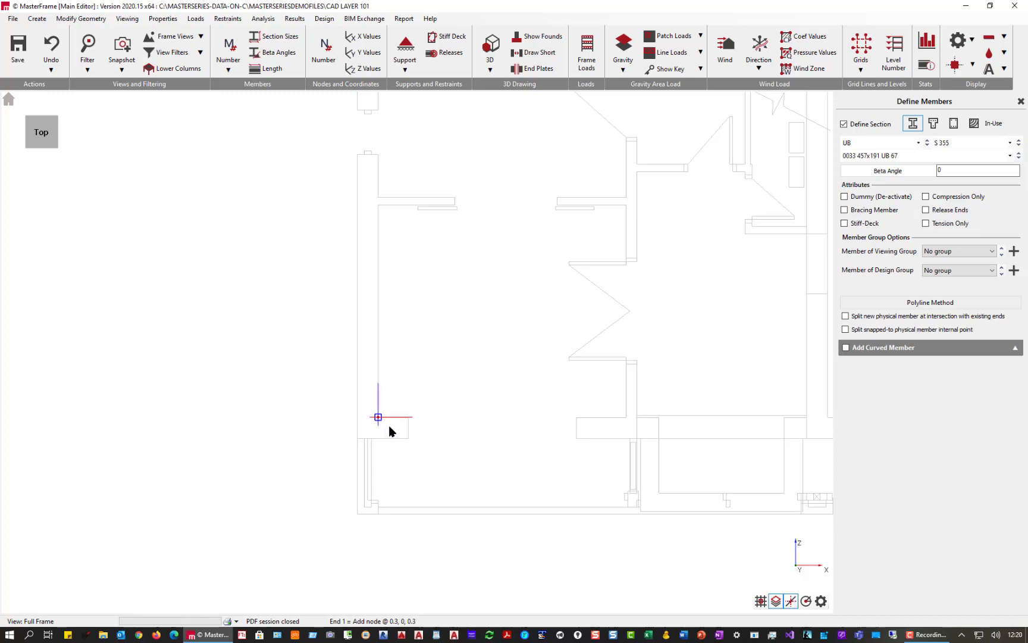
pyautogui.scroll(3, 408, 420)
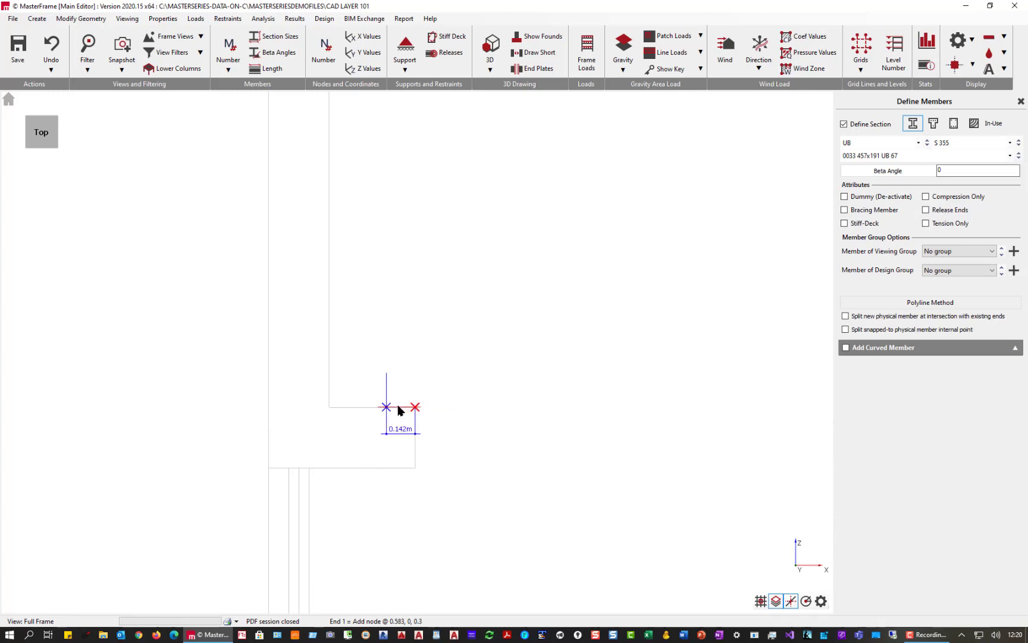
pyautogui.write('0.1')
pyautogui.press('Return')
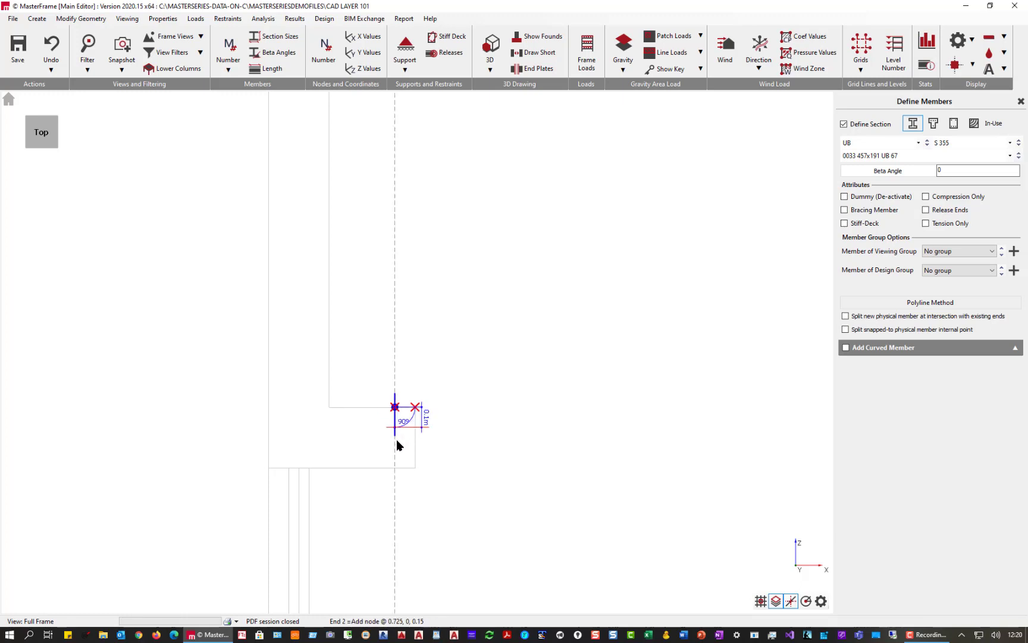
pyautogui.click(394, 469)
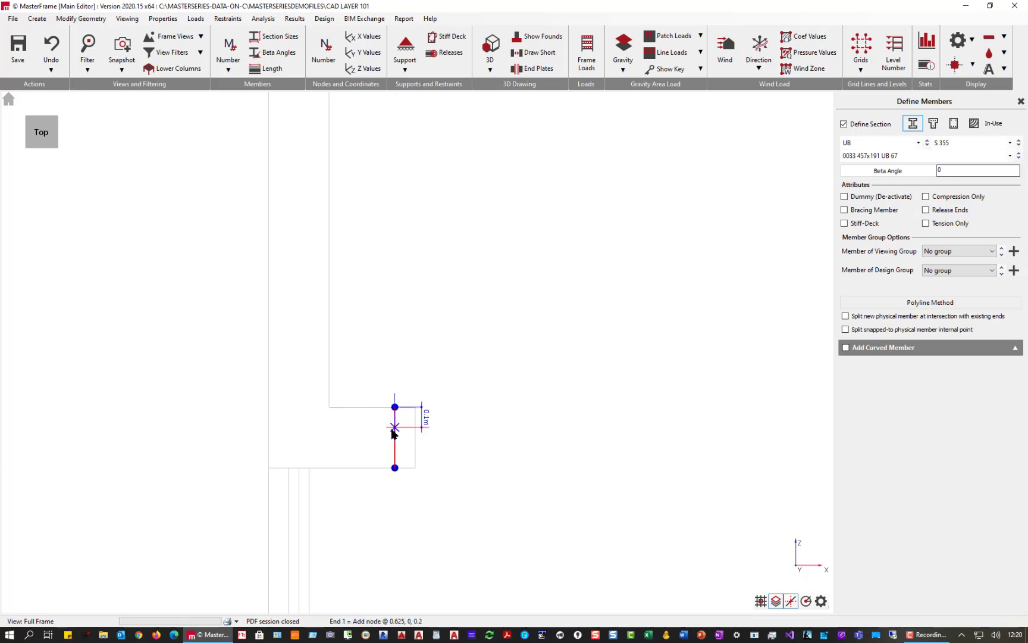
pyautogui.scroll(-2, 340, 452)
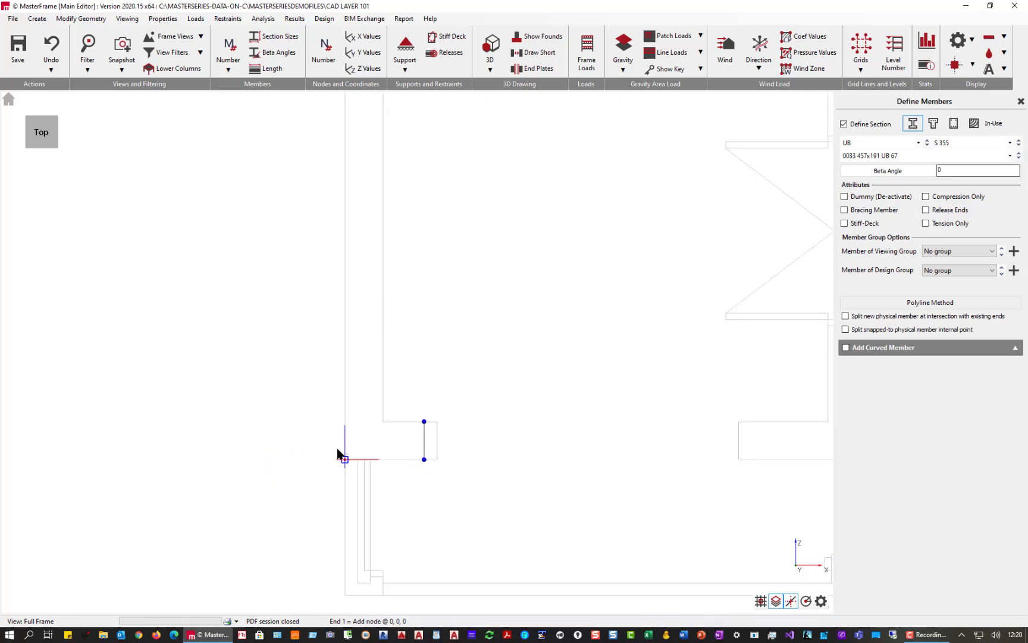
pyautogui.scroll(1, 719, 441)
pyautogui.scroll(1, 719, 441)
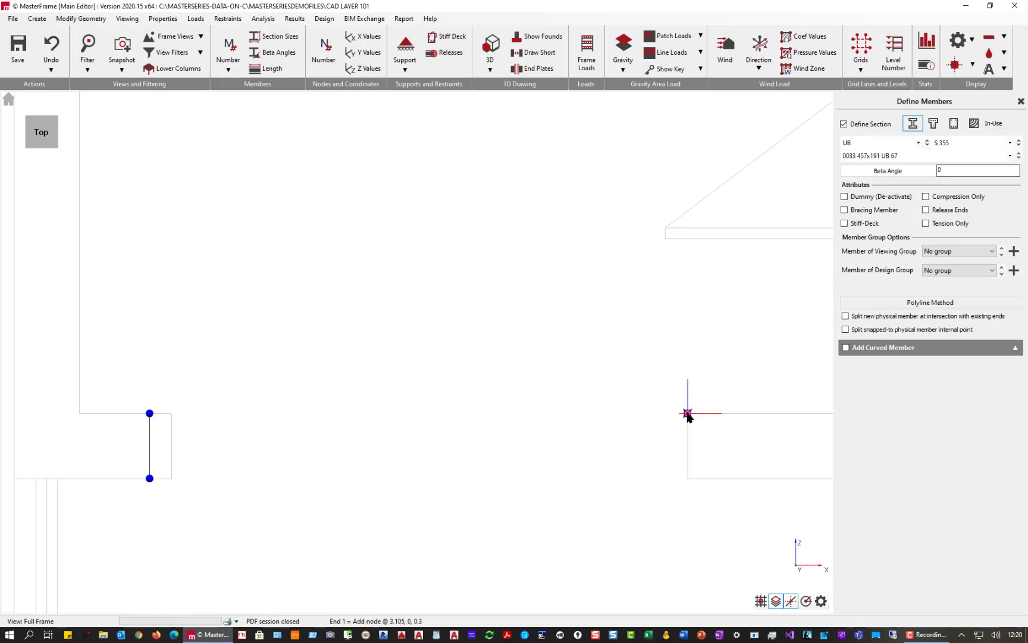
pyautogui.moveTo(688, 413)
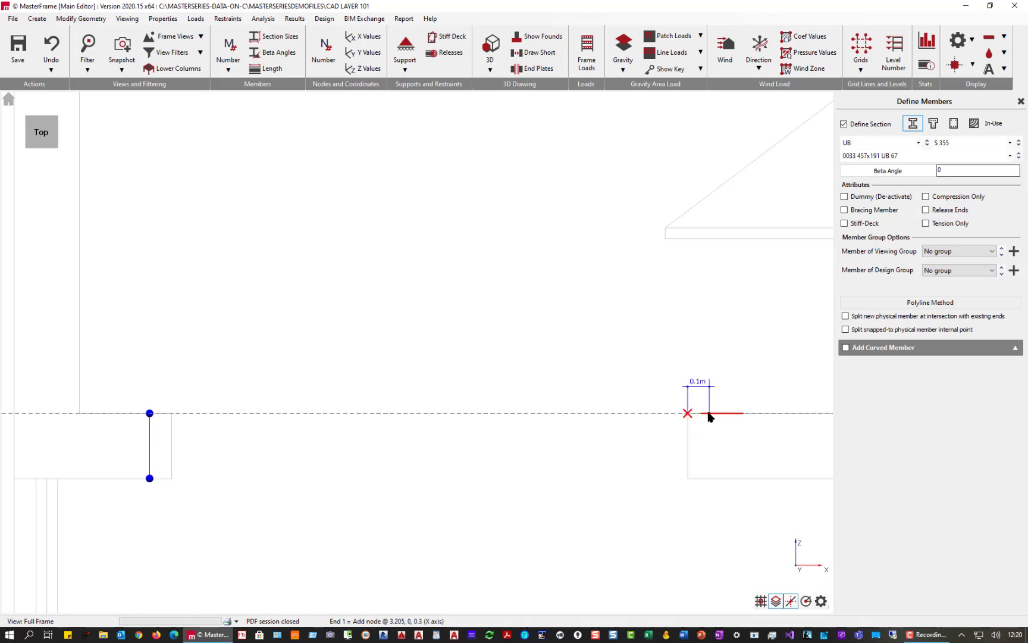
pyautogui.click(709, 413)
pyautogui.click(711, 478)
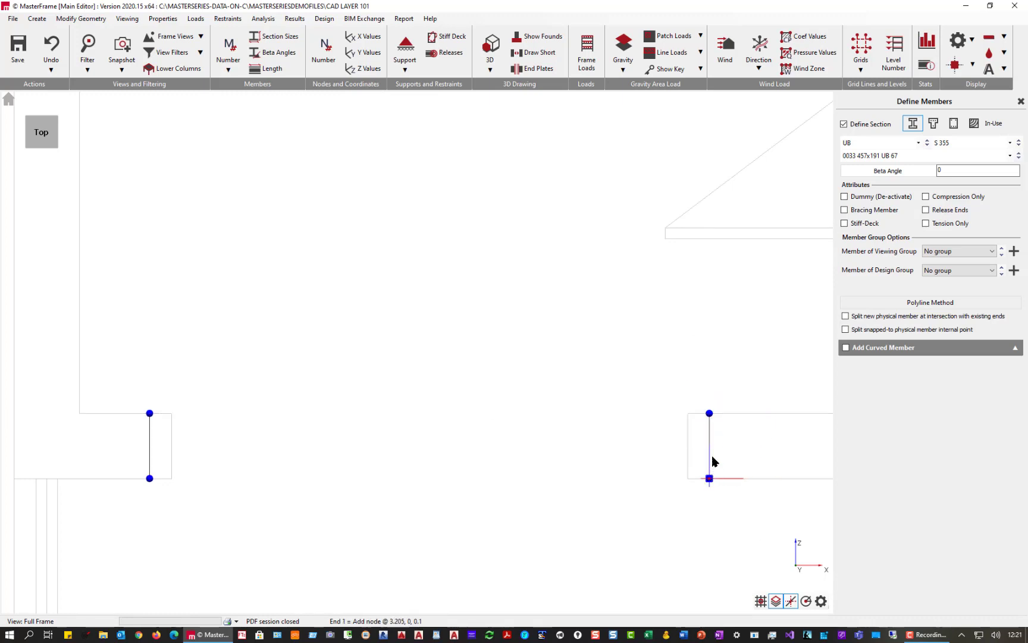
# Draw the beam between the trimmers' midpoints and link the left trimmer to its top node.
pyautogui.click(710, 451)
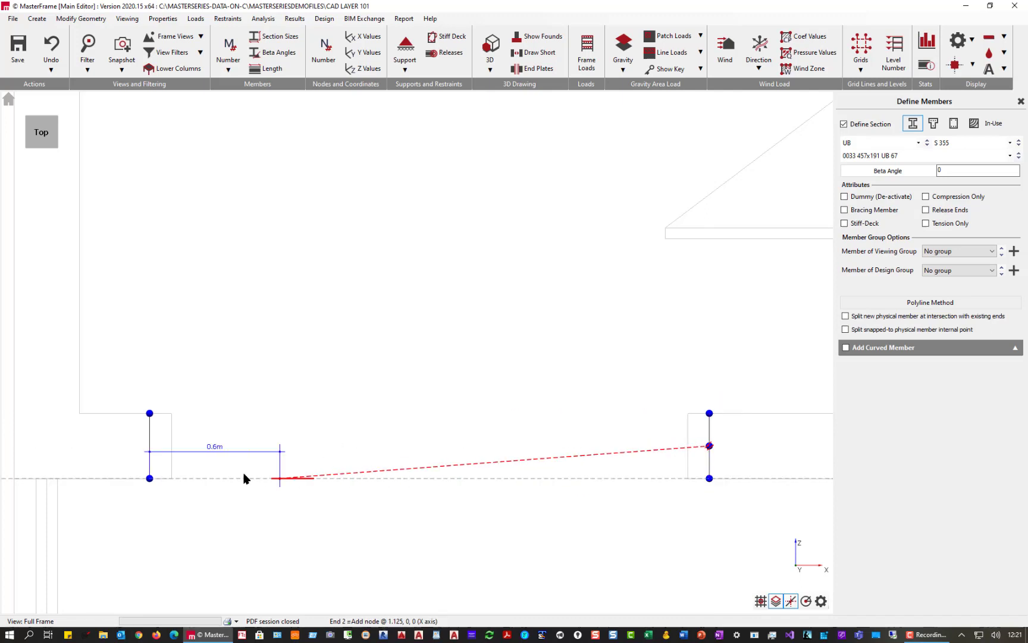
pyautogui.click(159, 449)
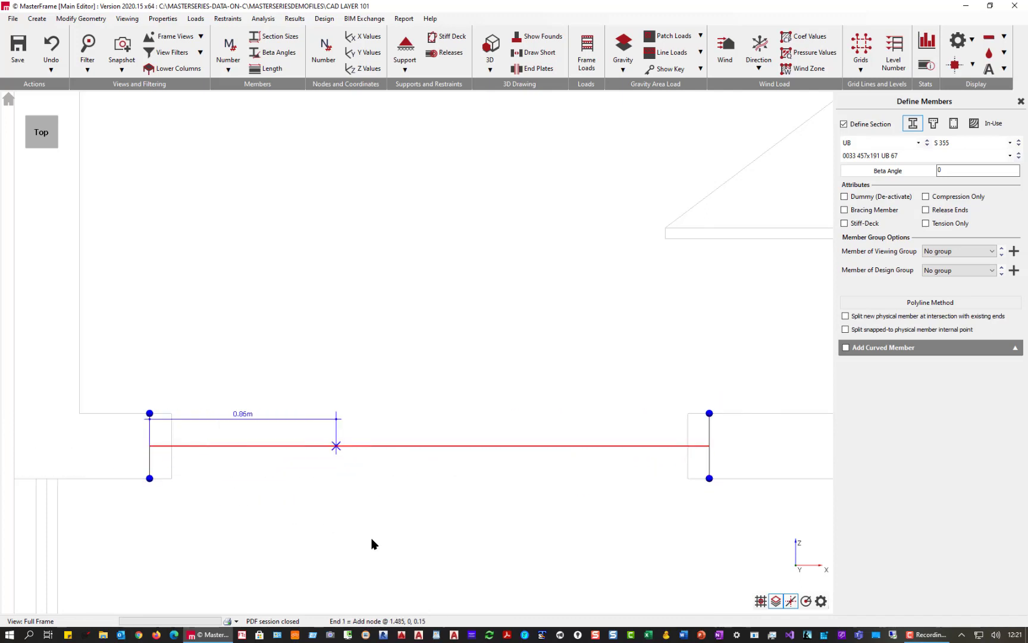
pyautogui.click(707, 478)
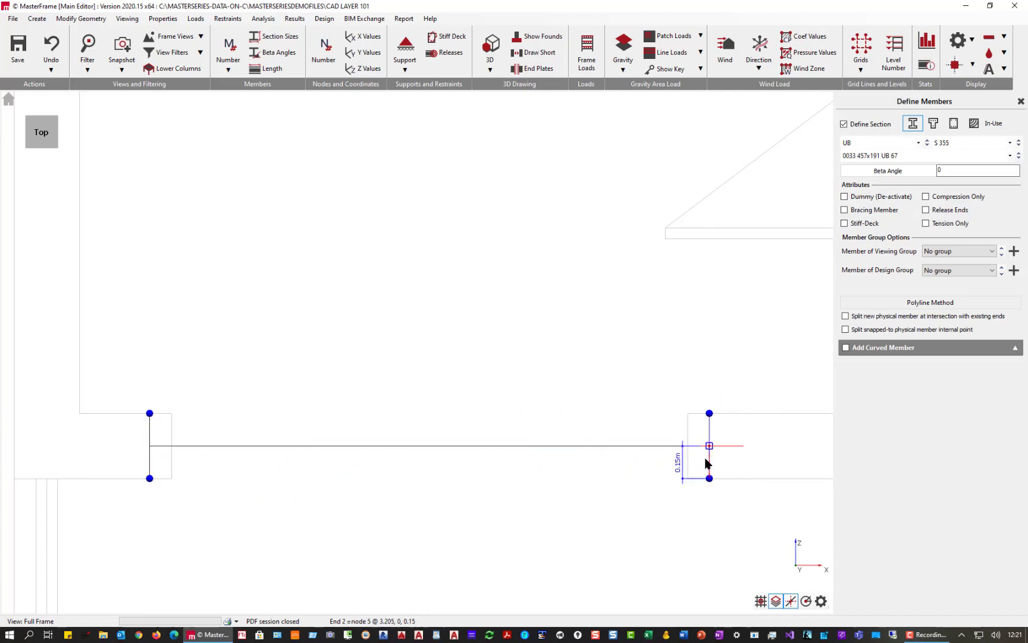
pyautogui.click(707, 451)
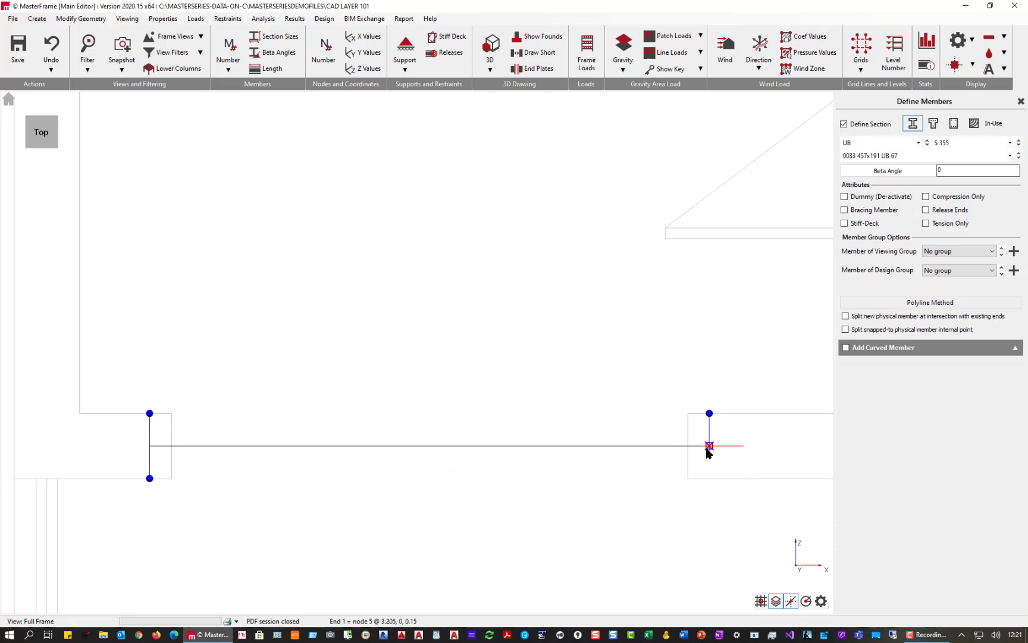
pyautogui.click(709, 417)
pyautogui.click(709, 451)
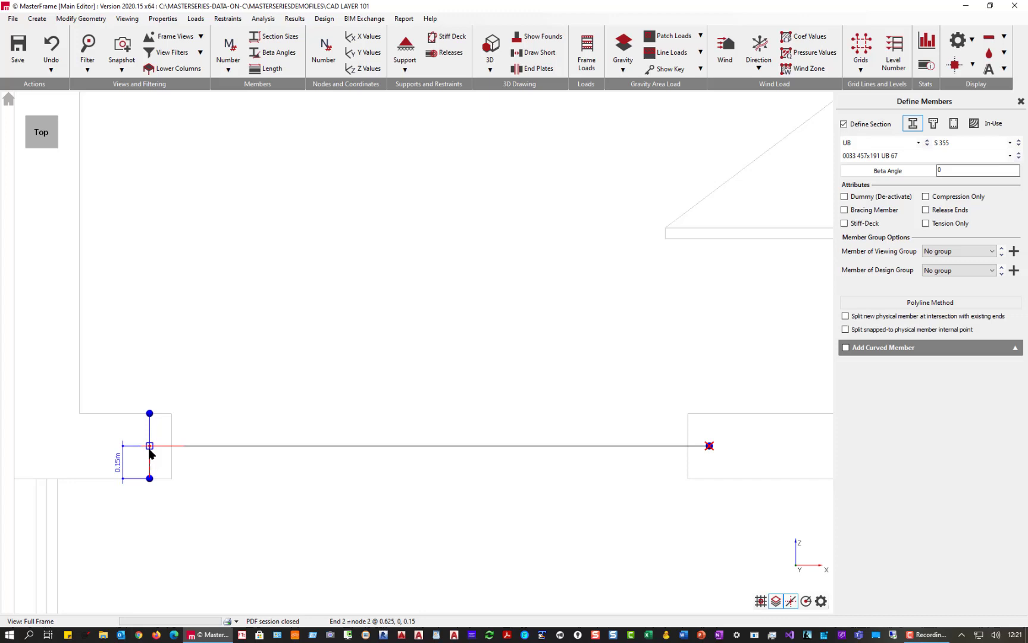
pyautogui.click(149, 446)
pyautogui.click(150, 419)
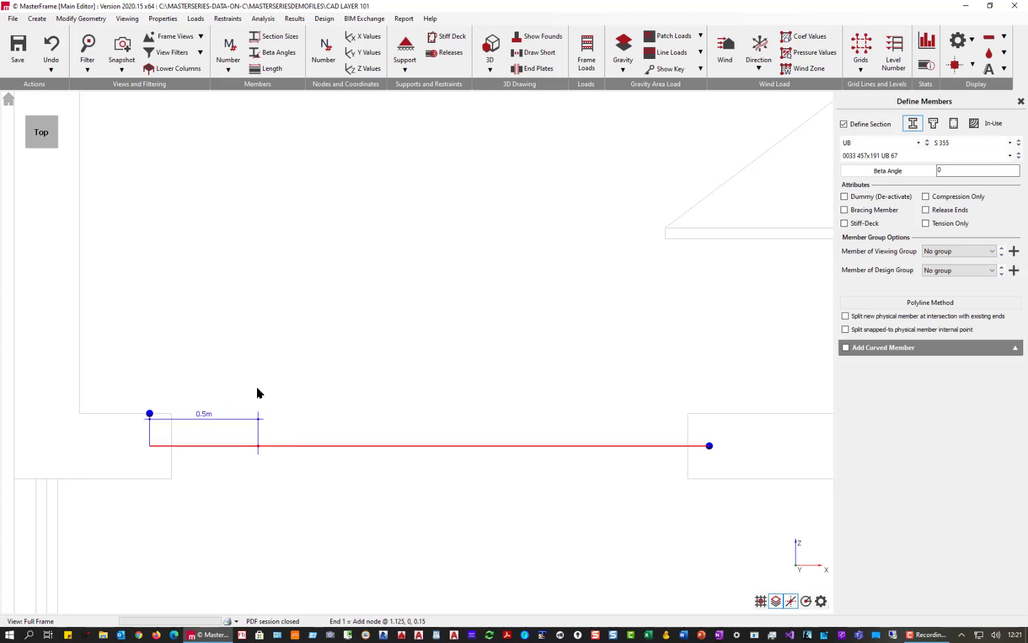
pyautogui.click(150, 415)
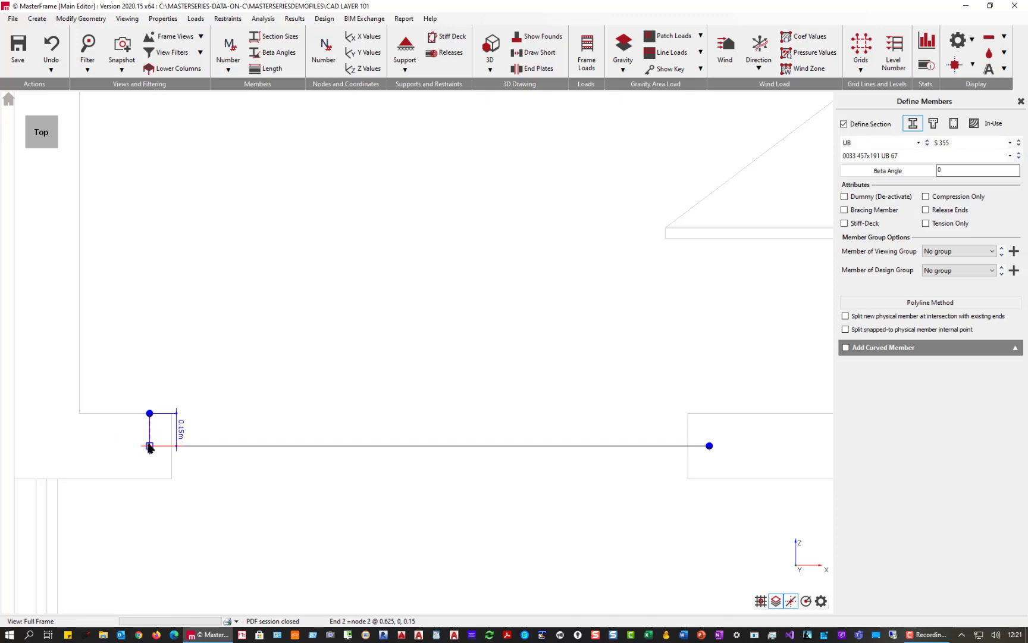
pyautogui.click(149, 446)
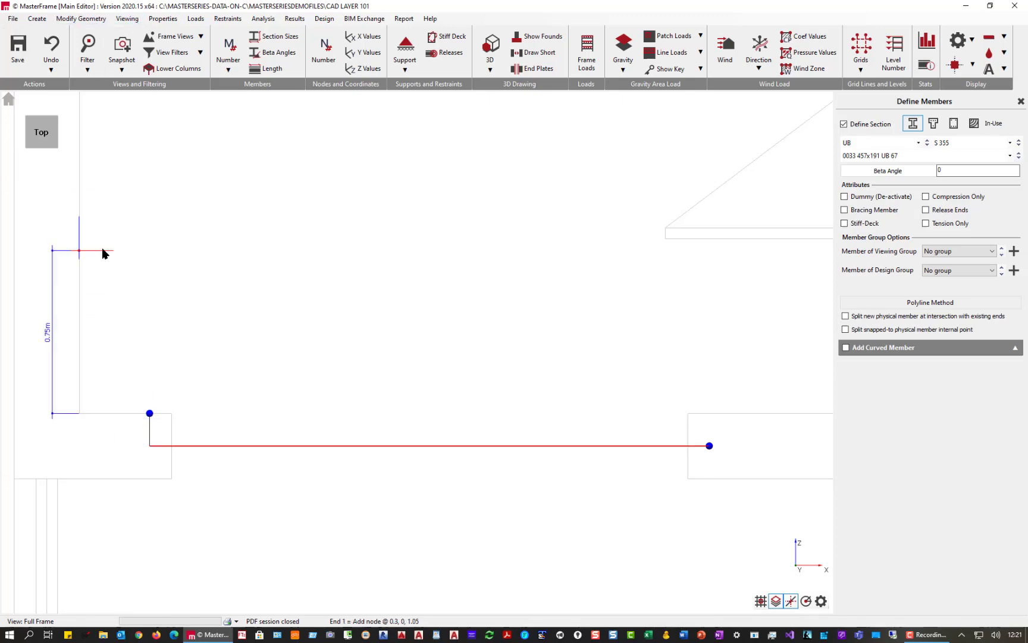
# Draw a 457x191 UB 67 member along the bottom wall, from its right node to the left corner.
pyautogui.scroll(-2, 257, 297)
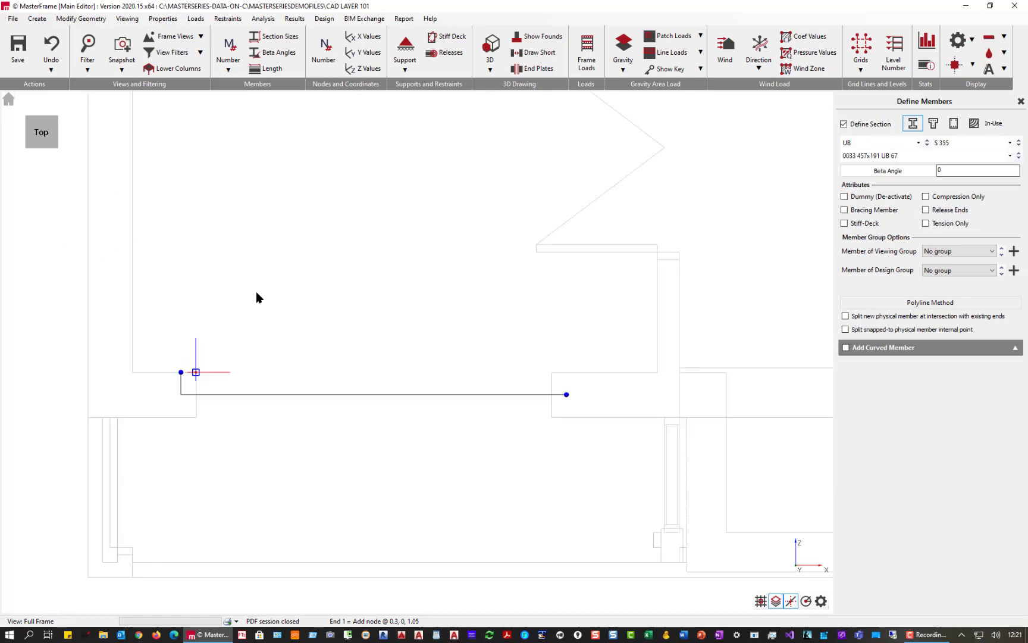
pyautogui.scroll(-1, 432, 425)
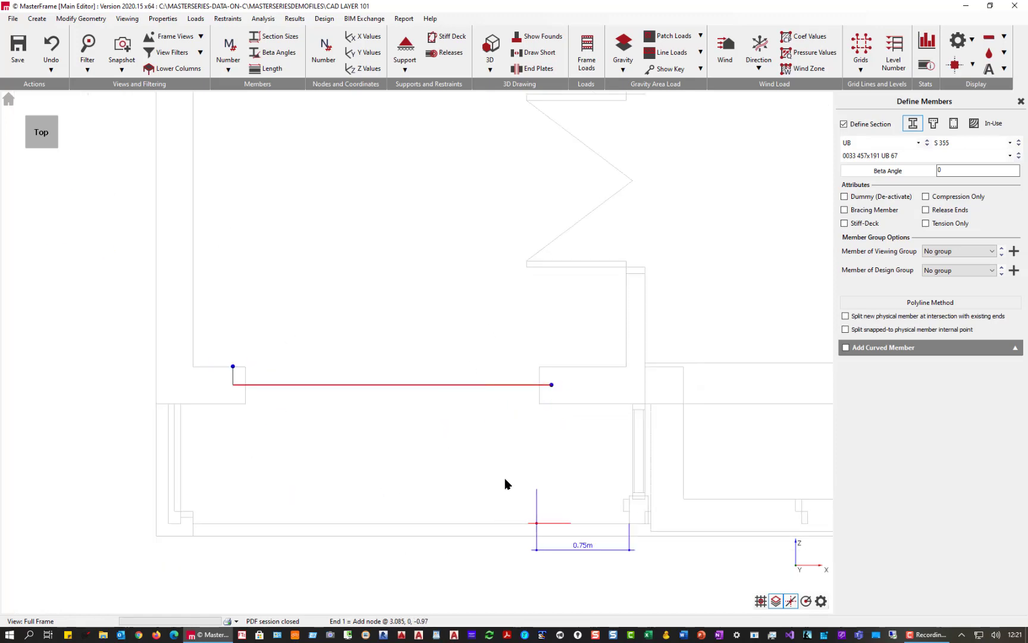
pyautogui.moveTo(604, 480); pyautogui.dragTo(381, 432)
pyautogui.scroll(-4, 536, 491)
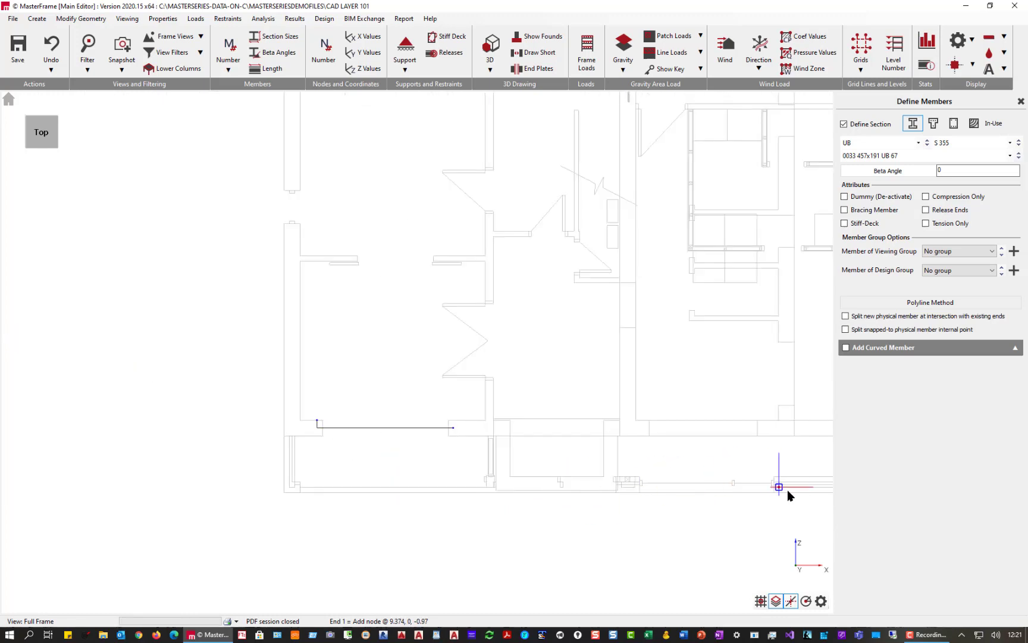
pyautogui.scroll(1, 779, 489)
pyautogui.scroll(3, 666, 509)
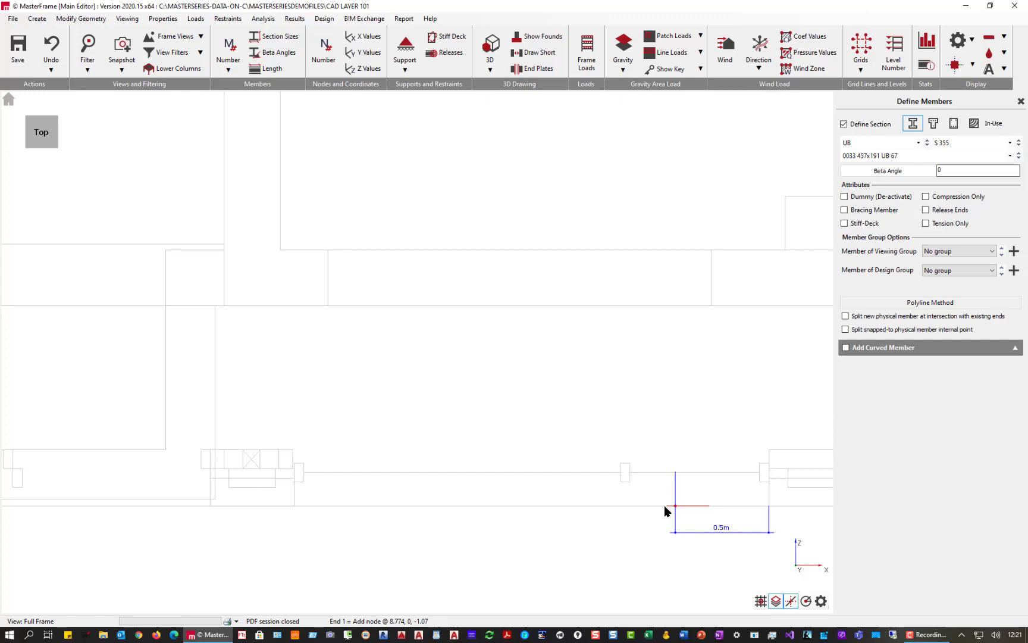
pyautogui.click(787, 481)
pyautogui.scroll(3, 260, 509)
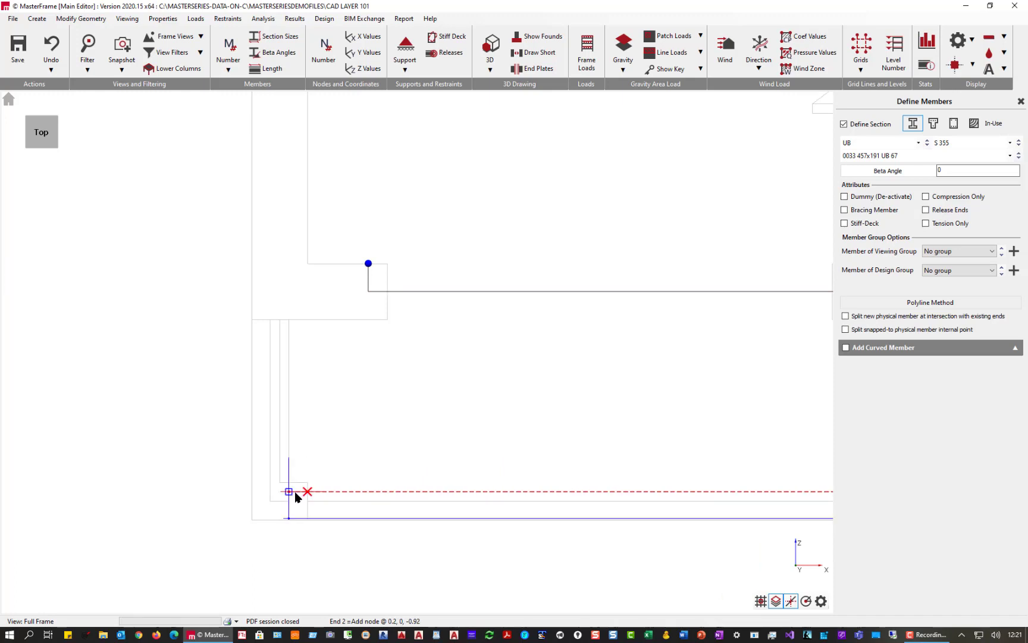
pyautogui.click(289, 492)
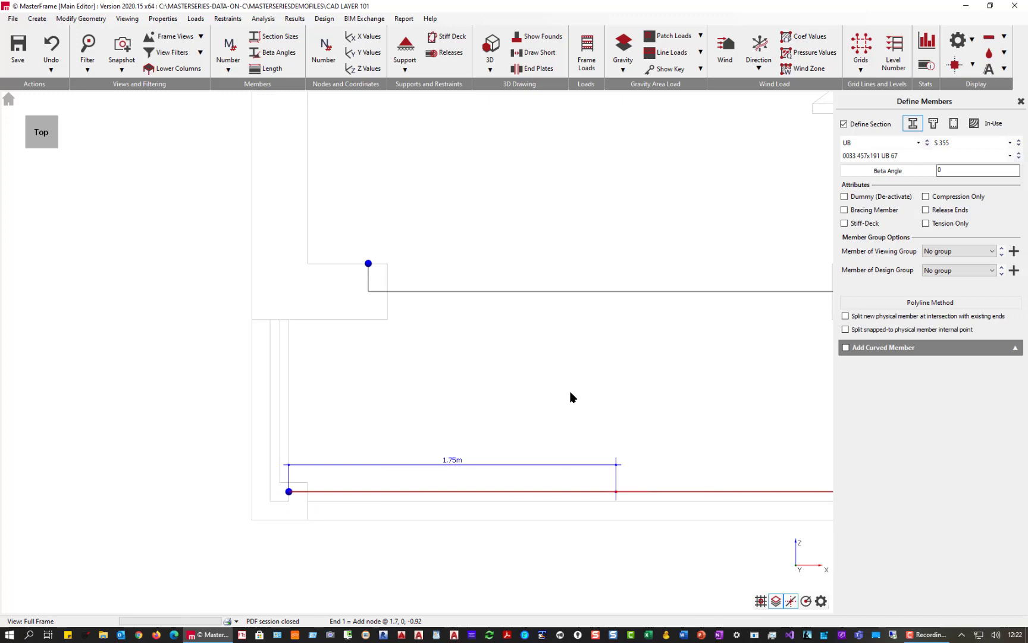
pyautogui.scroll(-3, 196, 469)
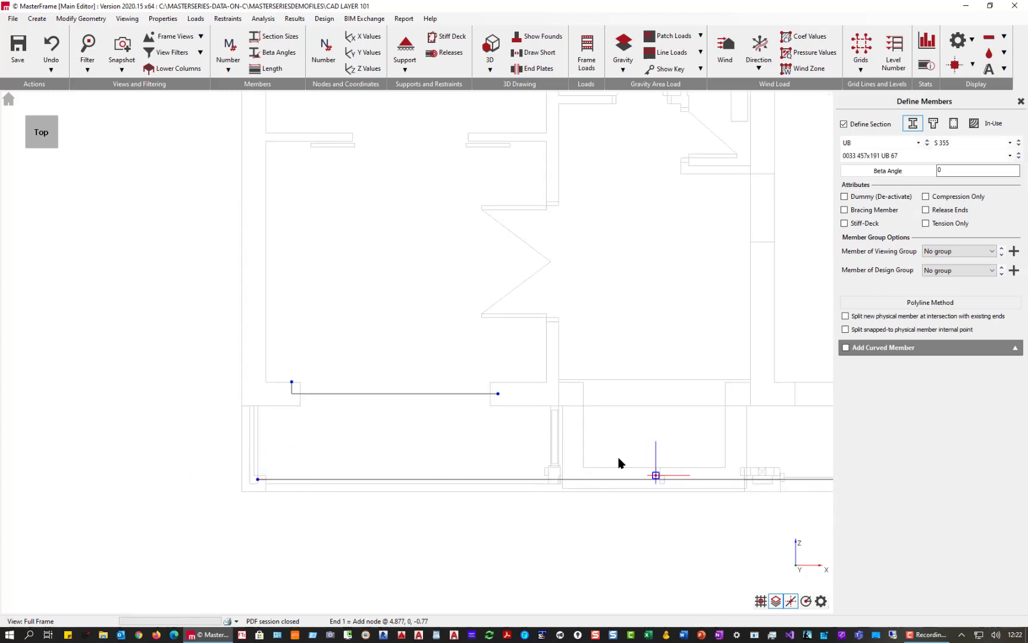
# Draw a roughly 3.77 m vertical member from the right wall corner to the bottom beam line.
pyautogui.scroll(-4, 361, 420)
pyautogui.scroll(1, 698, 353)
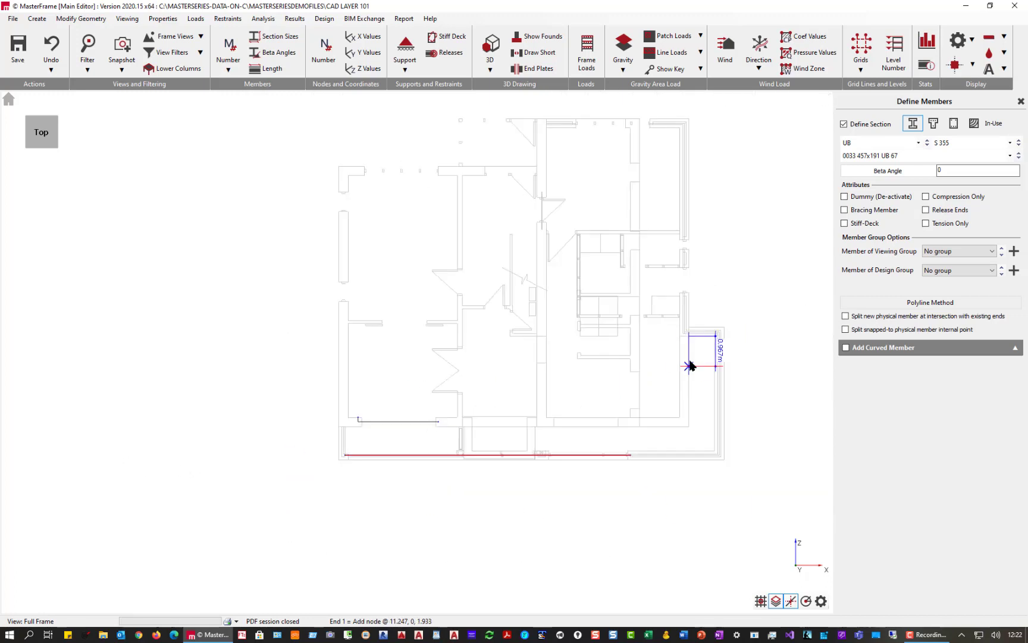
pyautogui.scroll(1, 681, 332)
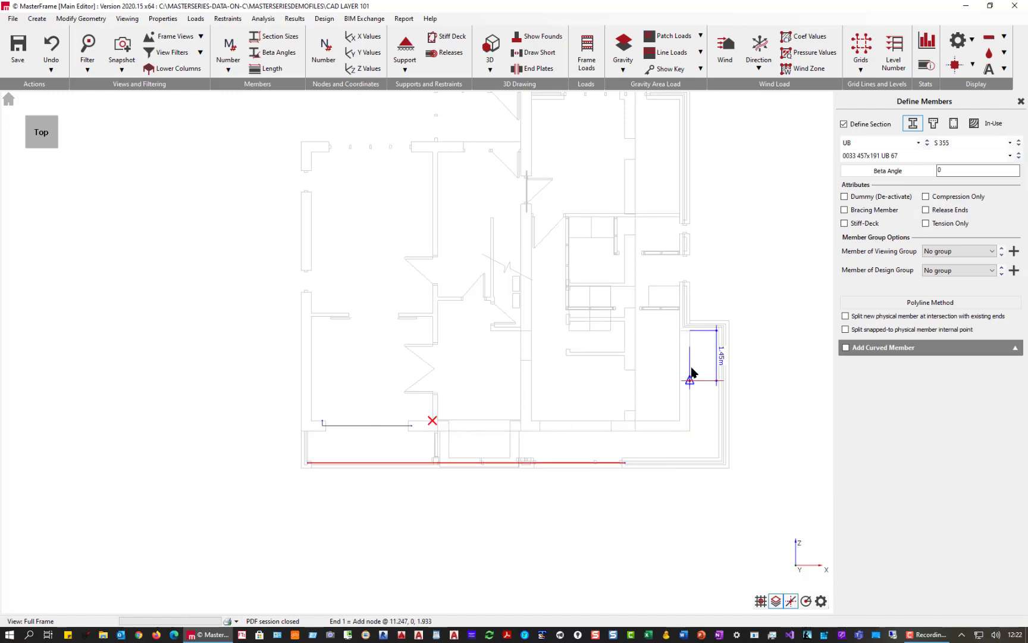
pyautogui.scroll(2, 678, 366)
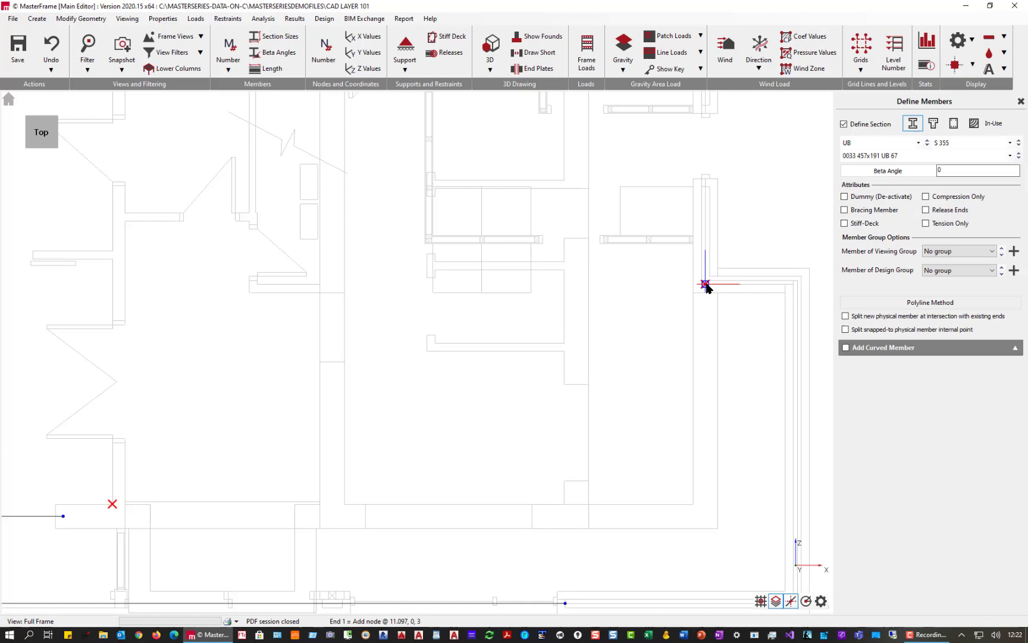
pyautogui.click(706, 285)
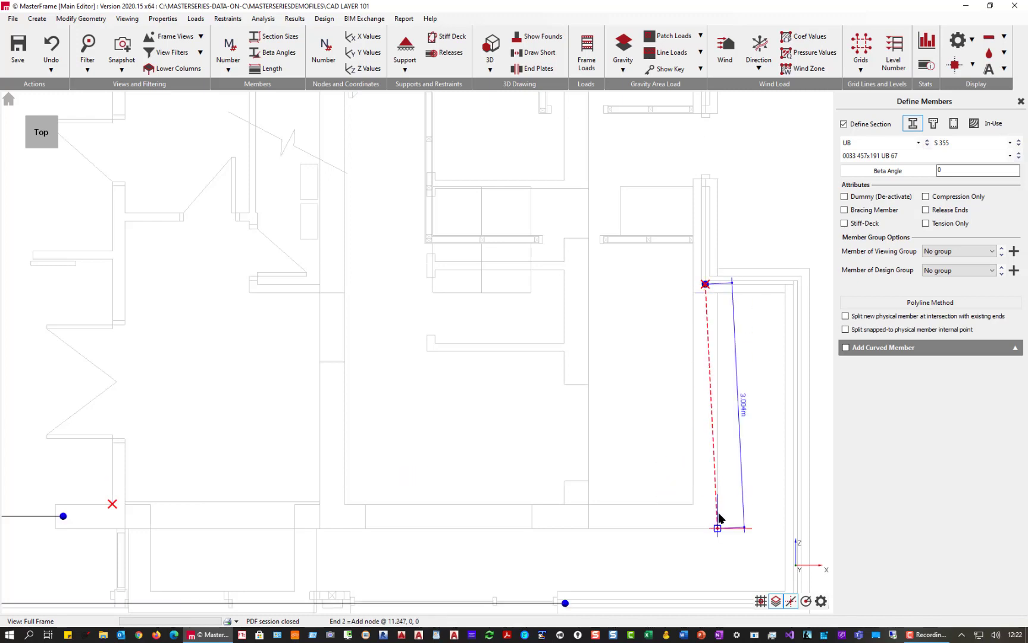
pyautogui.scroll(-3, 693, 530)
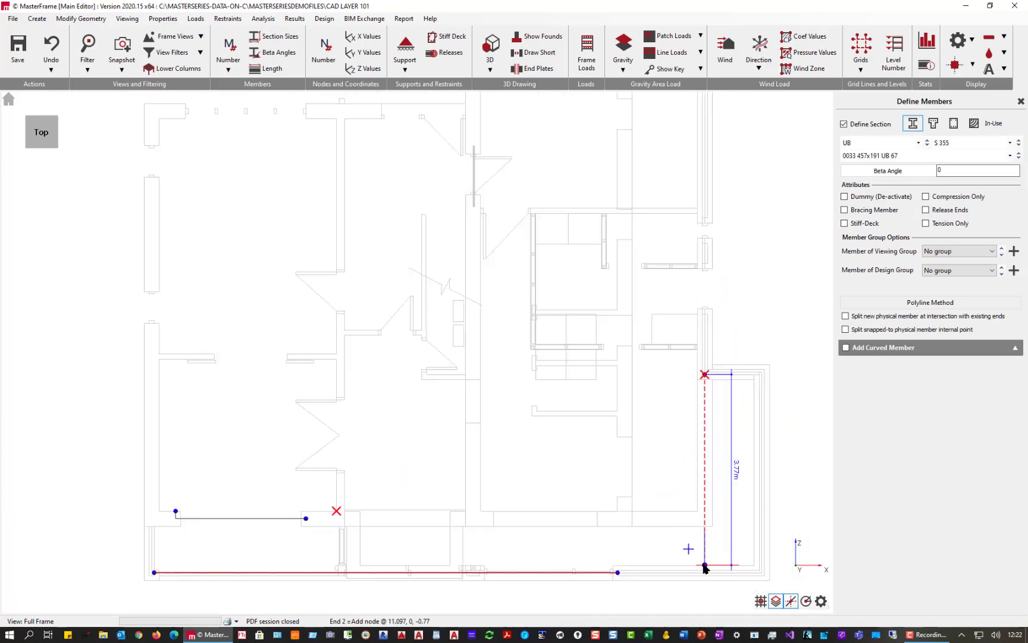
pyautogui.click(705, 570)
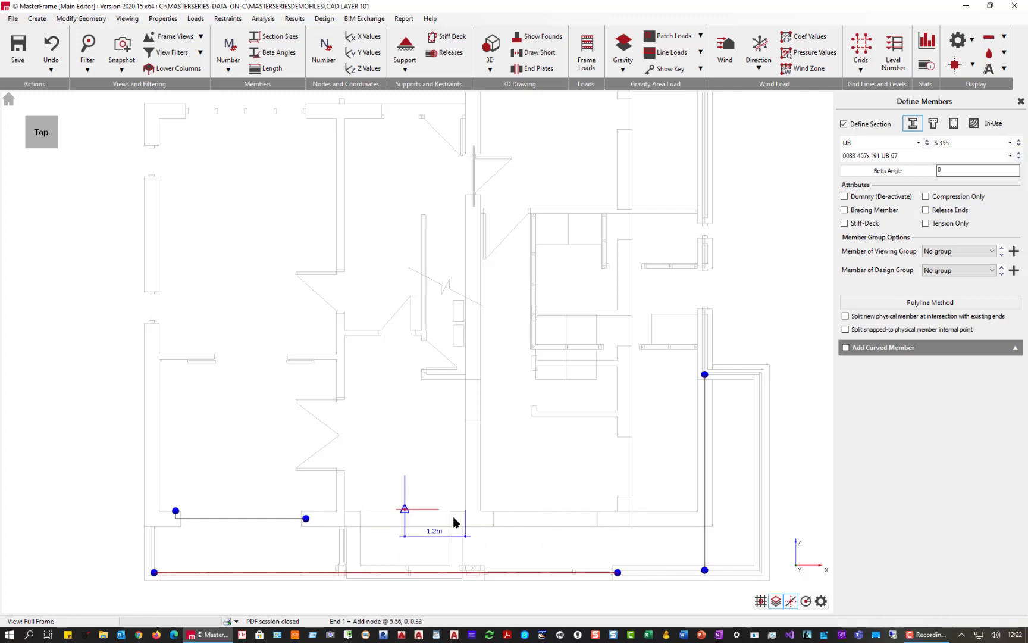
# Add a short diagonal member at the corner node and a 6.9 m member from its midpoint.
pyautogui.scroll(5, 713, 527)
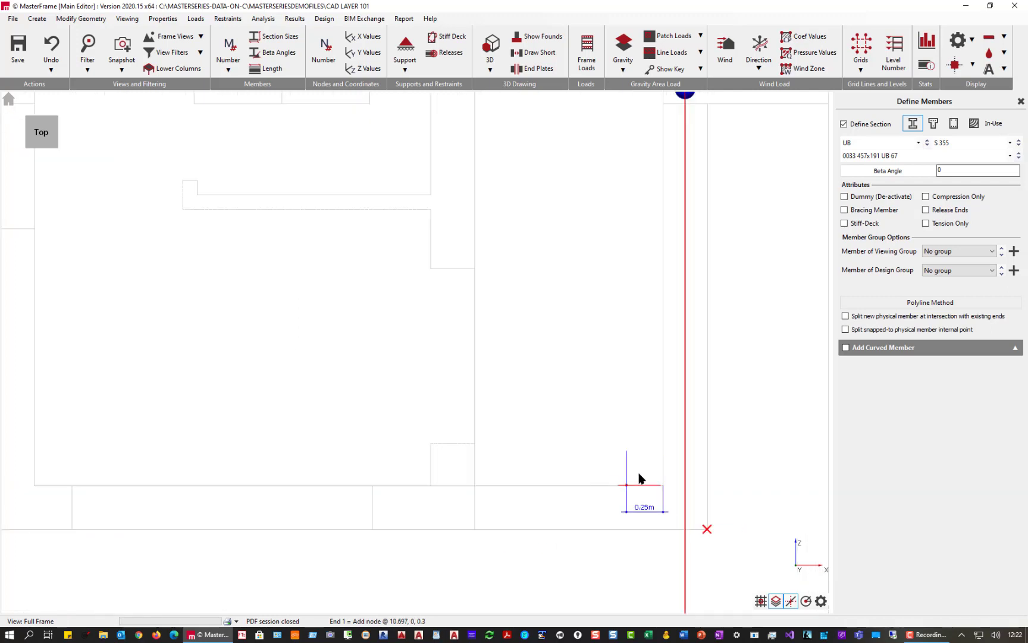
pyautogui.click(663, 485)
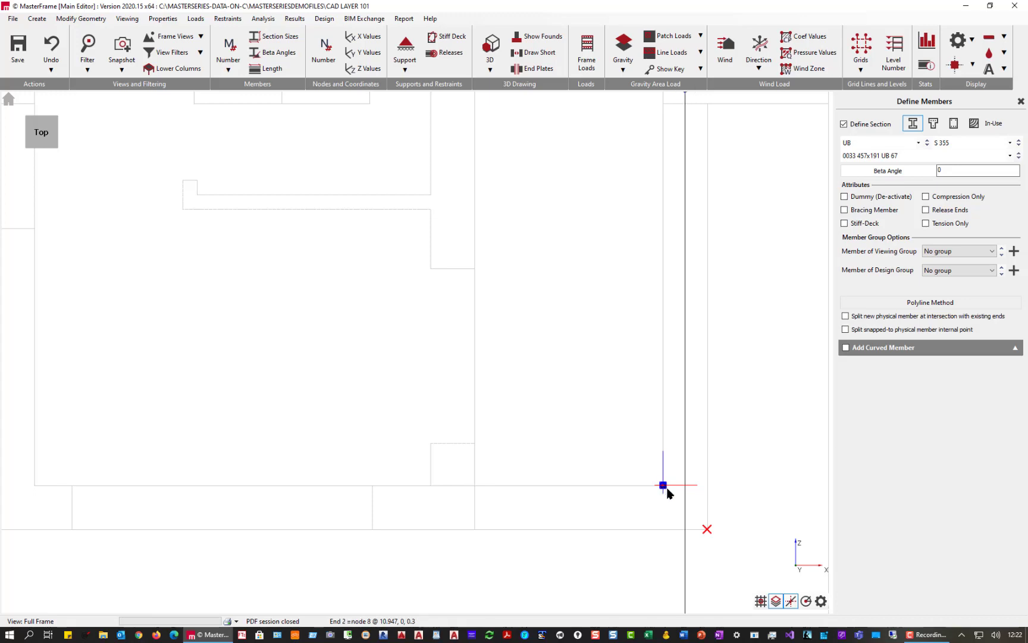
pyautogui.click(707, 529)
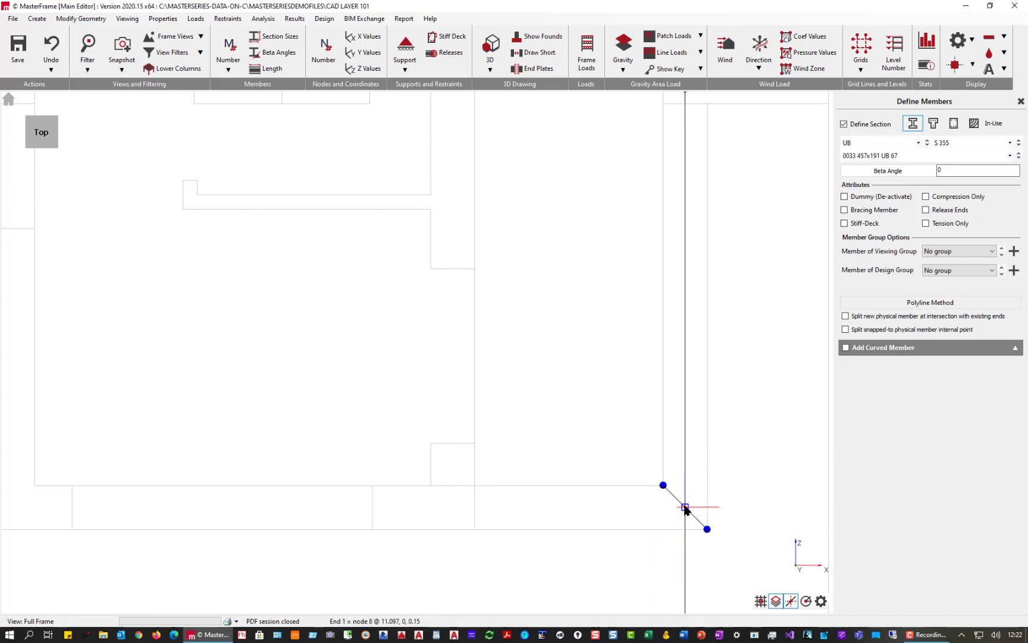
pyautogui.click(685, 507)
pyautogui.scroll(3, 369, 521)
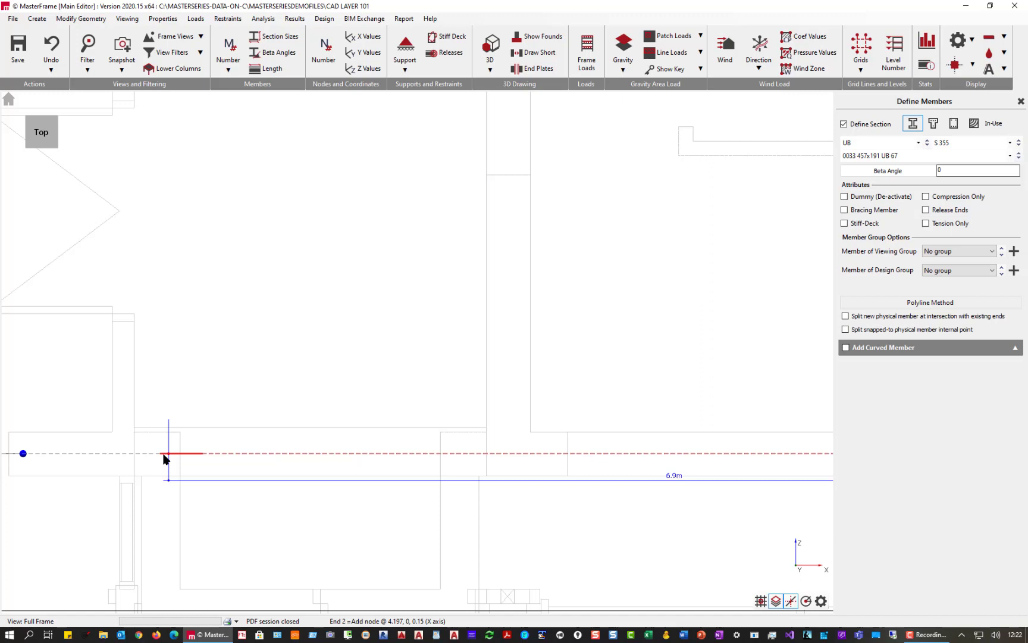
pyautogui.click(164, 459)
pyautogui.scroll(-4, 356, 374)
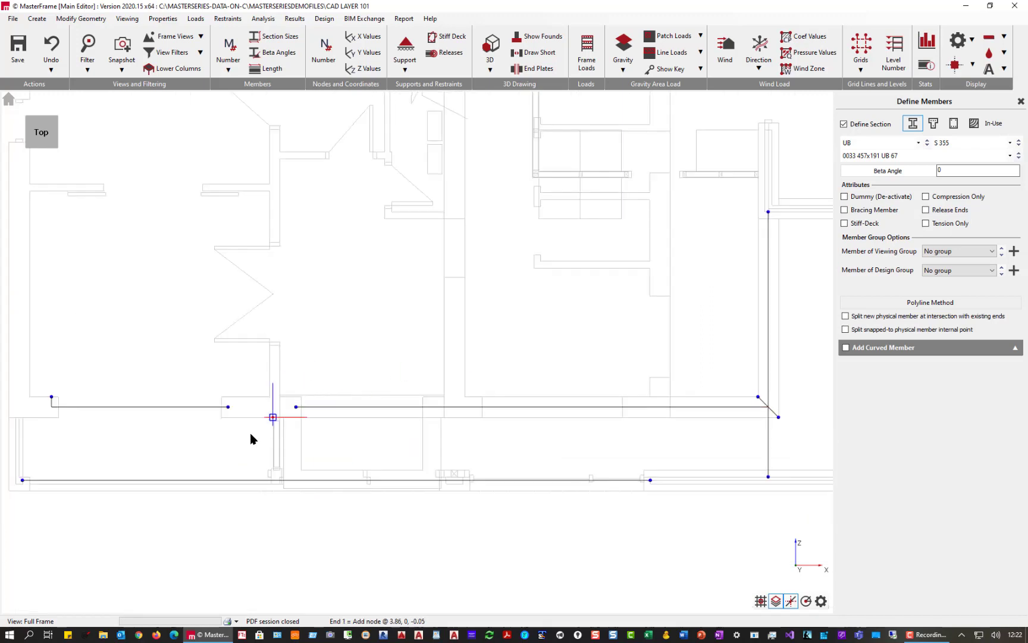
pyautogui.scroll(4, 774, 419)
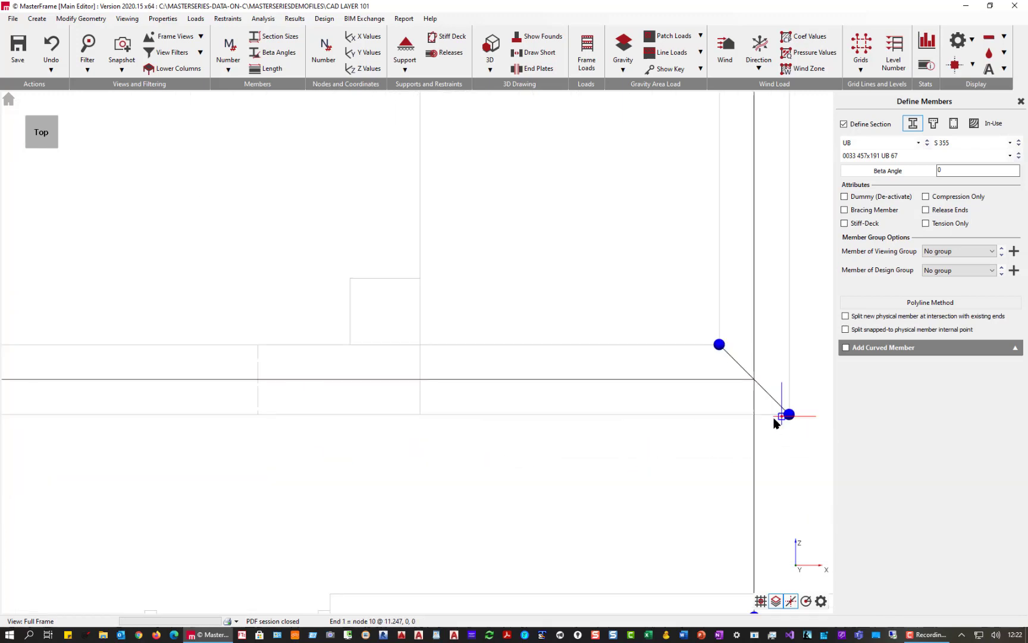
pyautogui.click(789, 414)
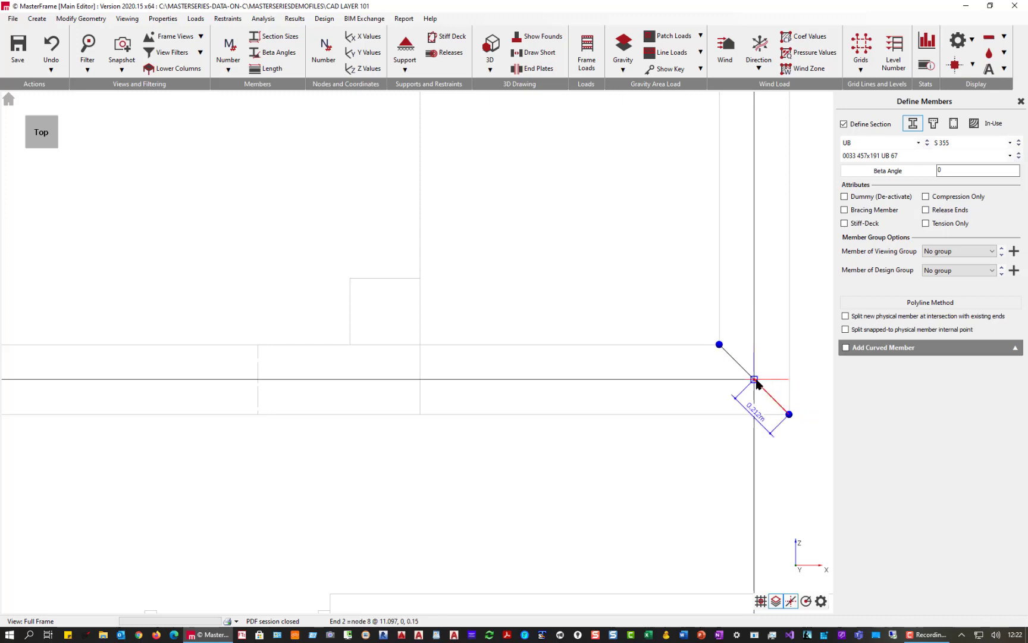
pyautogui.press('Escape')
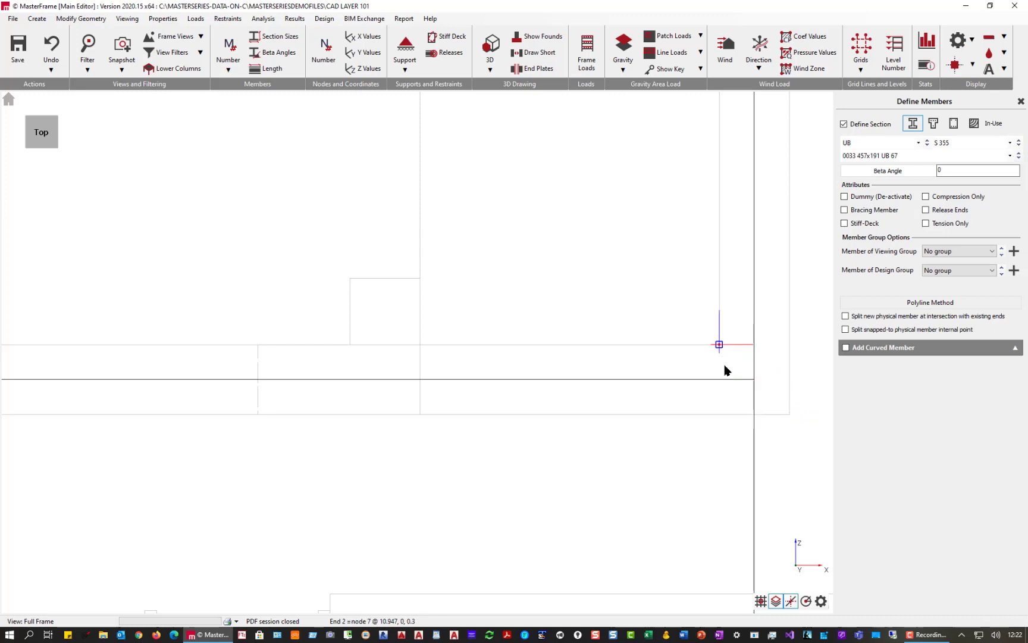
pyautogui.scroll(-3, 546, 429)
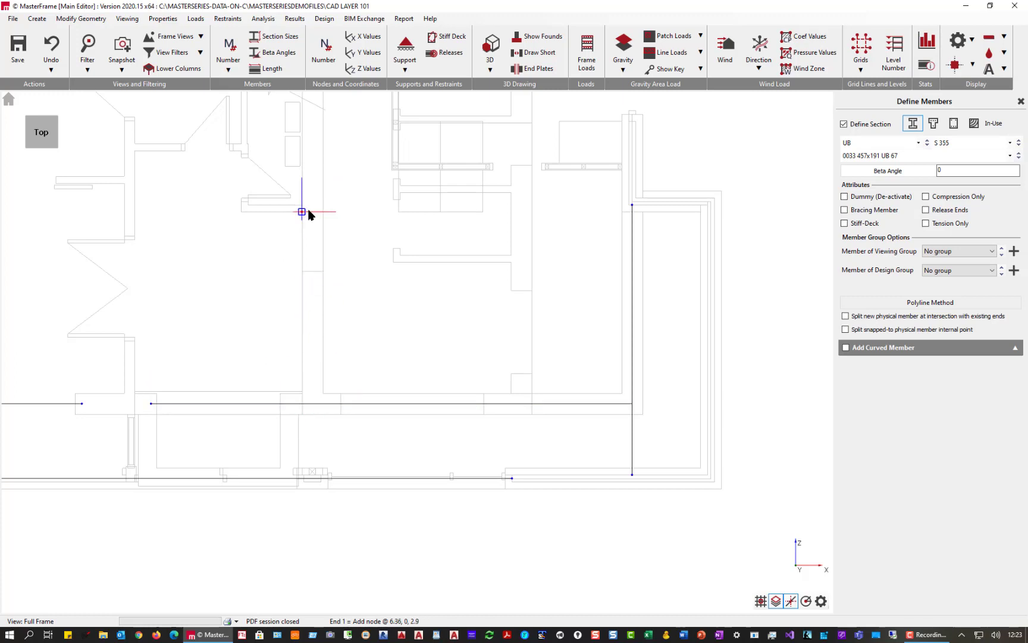
pyautogui.scroll(3, 311, 215)
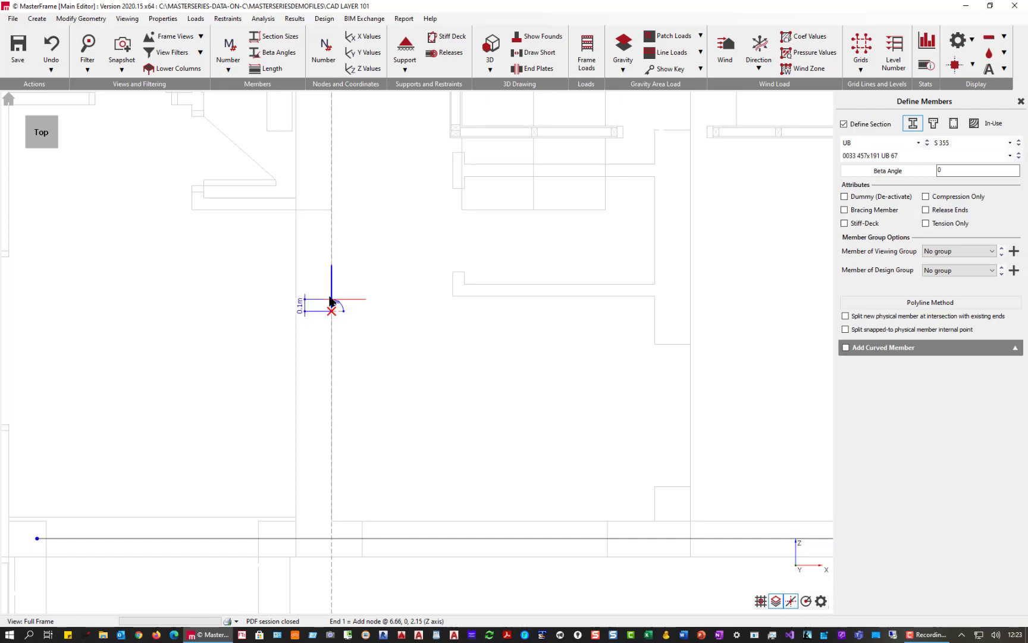
# Draw a 0.3 m short member and a vertical member from it down to the bottom beam.
pyautogui.click(331, 299)
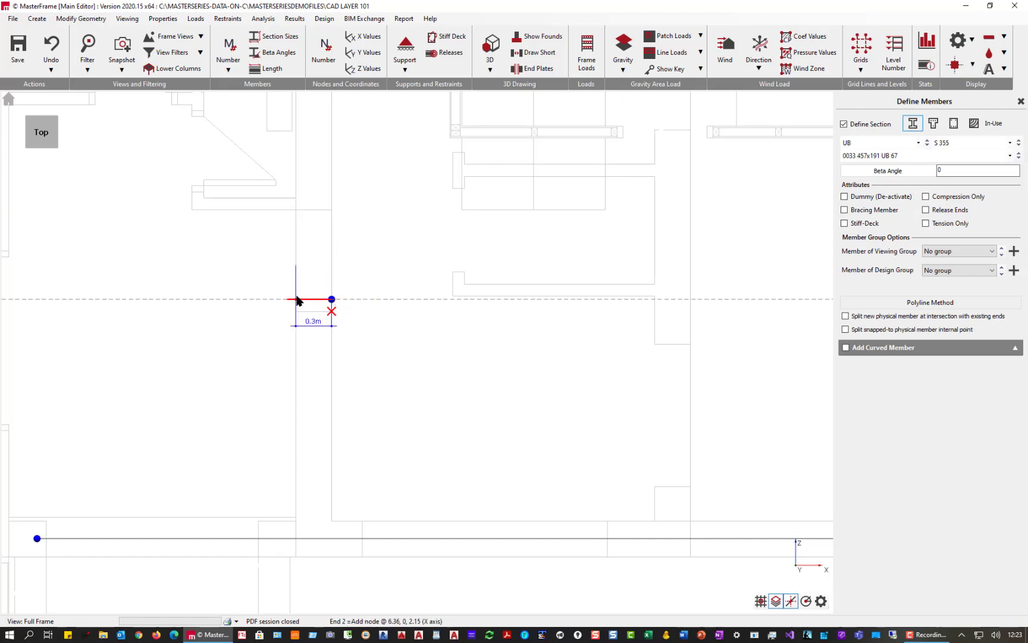
pyautogui.click(297, 299)
pyautogui.scroll(-3, 282, 328)
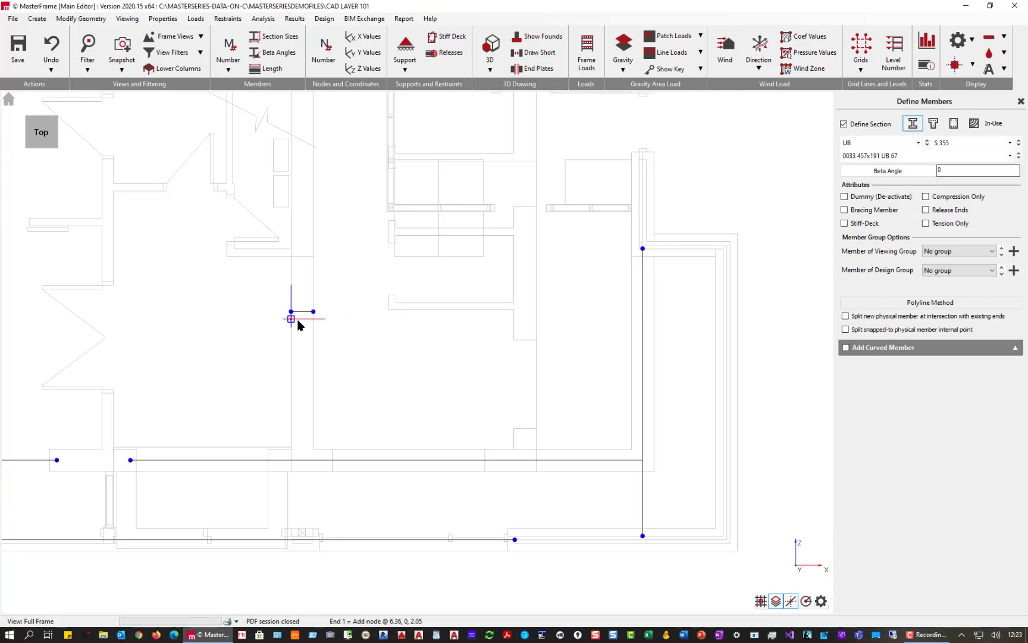
pyautogui.click(302, 314)
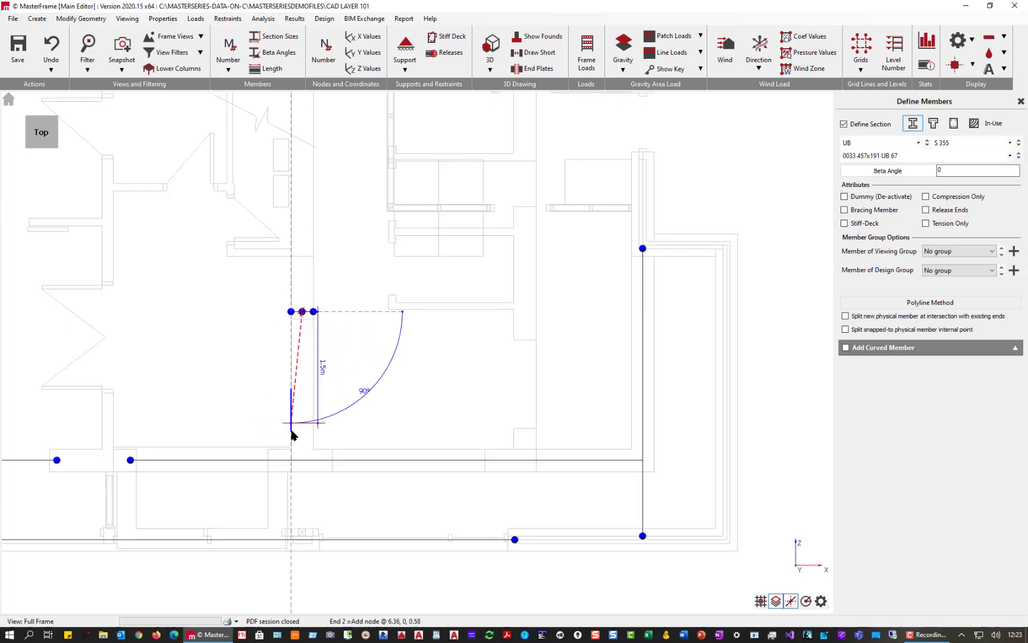
pyautogui.click(303, 461)
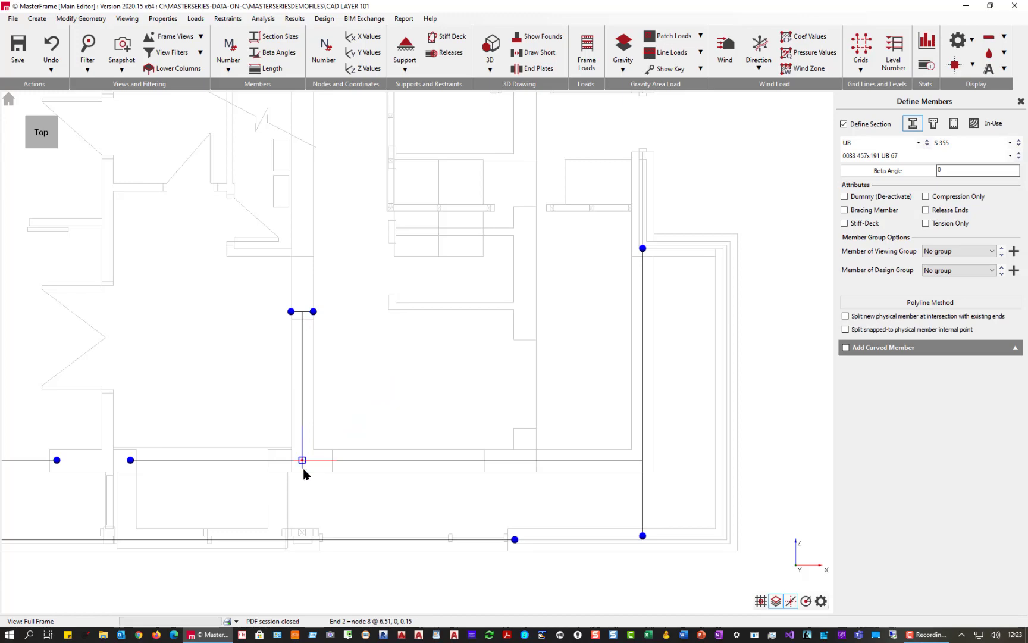
pyautogui.click(302, 533)
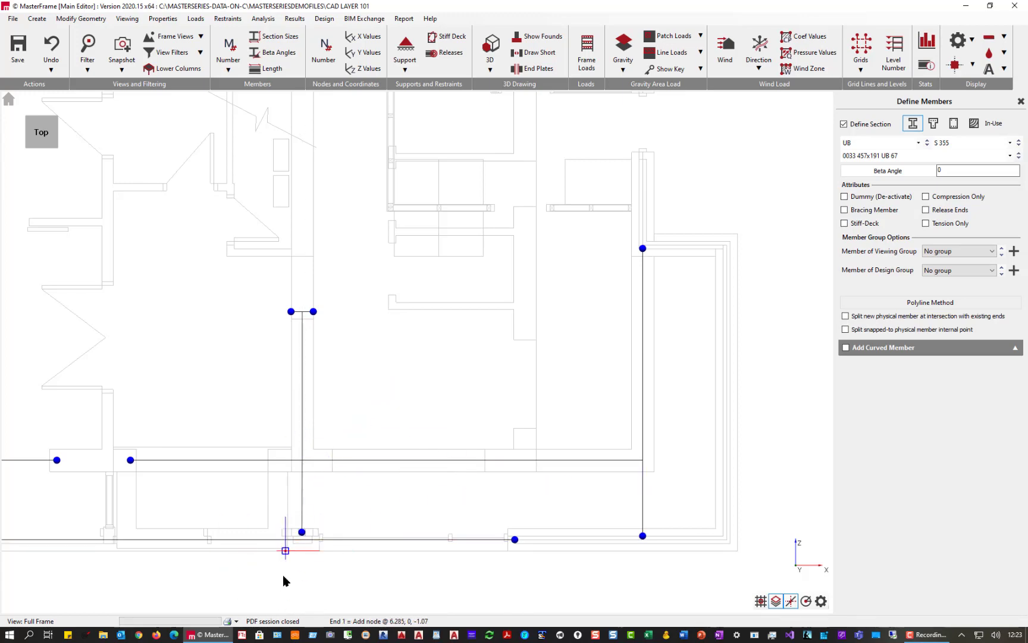
pyautogui.scroll(3, 284, 581)
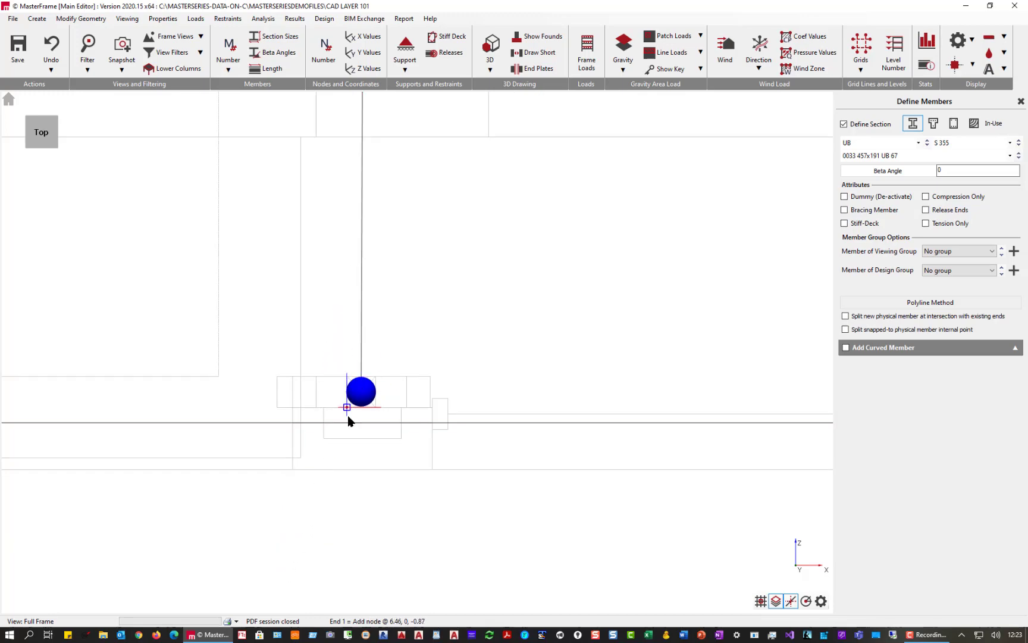
pyautogui.scroll(-2, 321, 328)
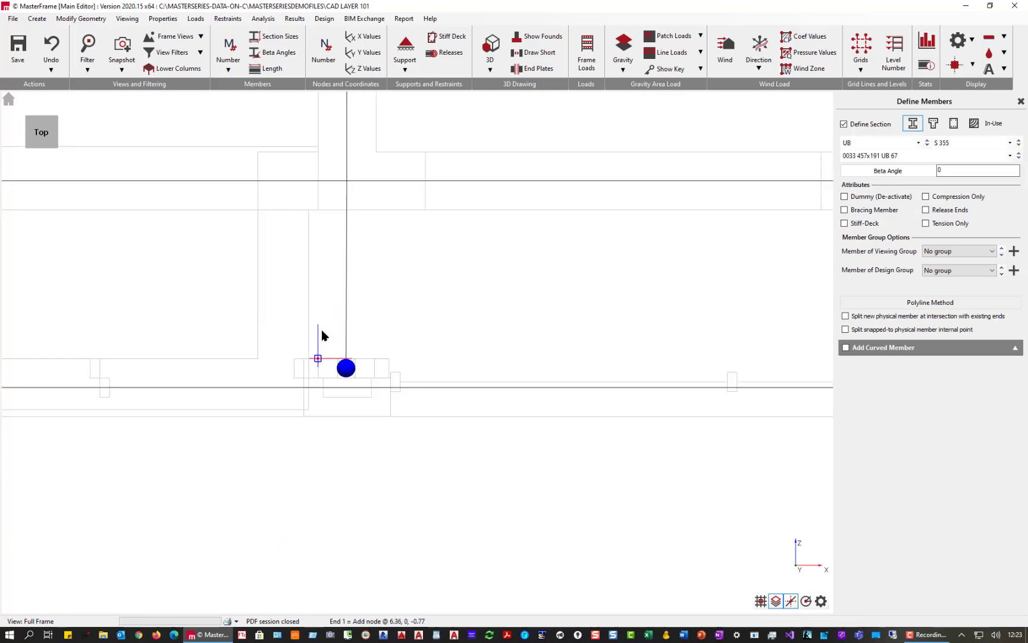
# Replace the short vertical member with one running from the upper beam node down to the bottom beam line.
pyautogui.click(347, 181)
pyautogui.press('Escape')
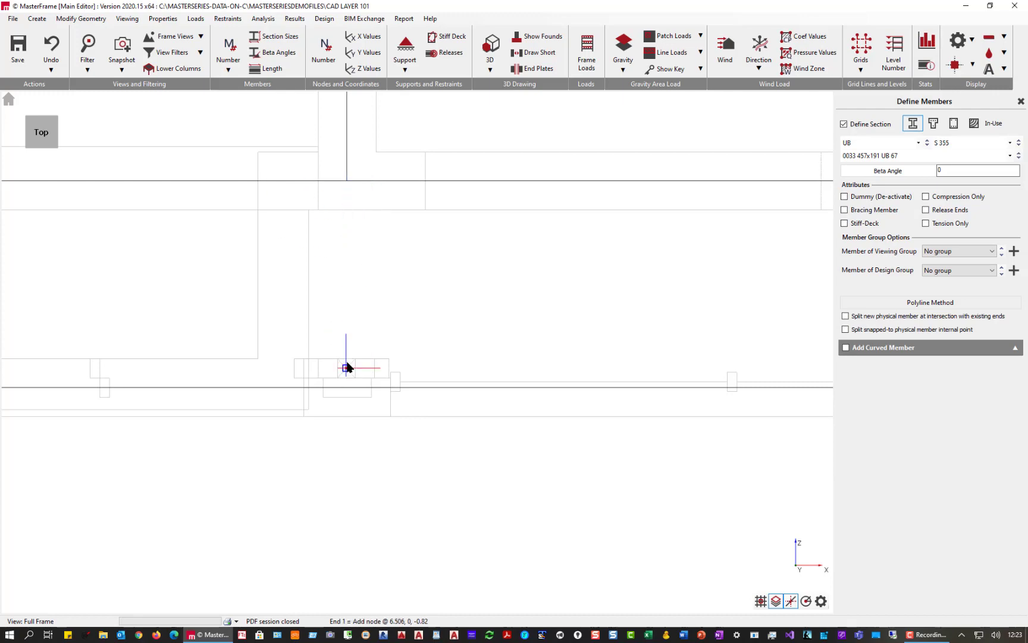
pyautogui.click(351, 206)
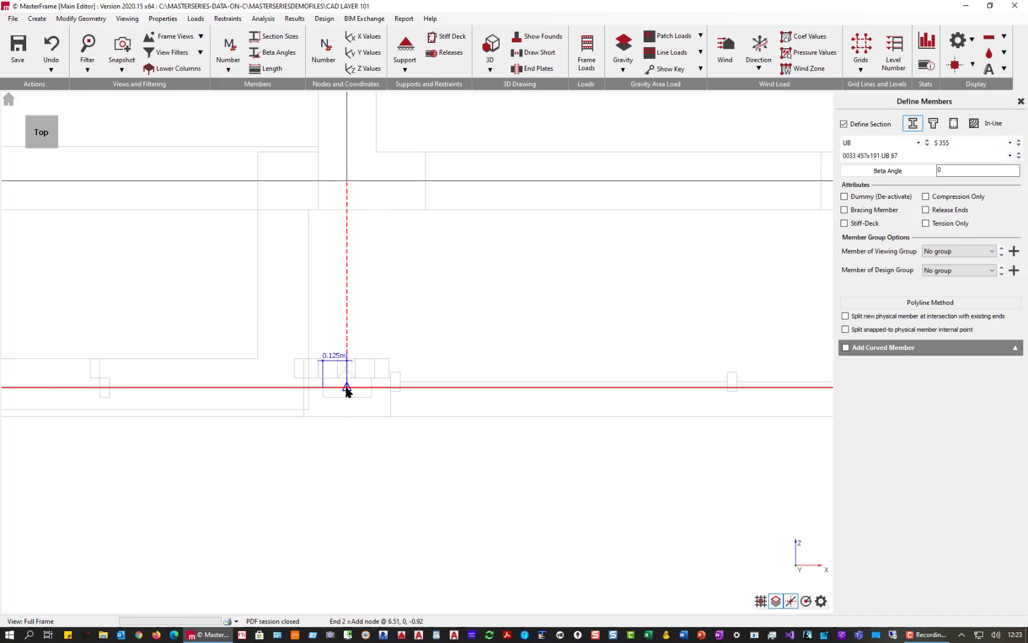
pyautogui.click(347, 388)
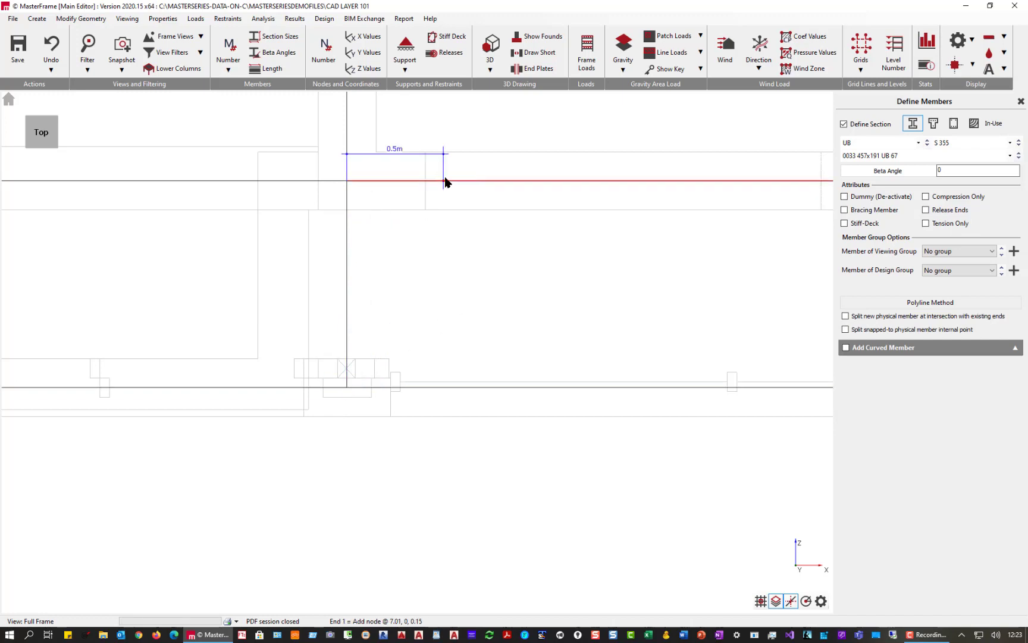
pyautogui.scroll(-3, 351, 331)
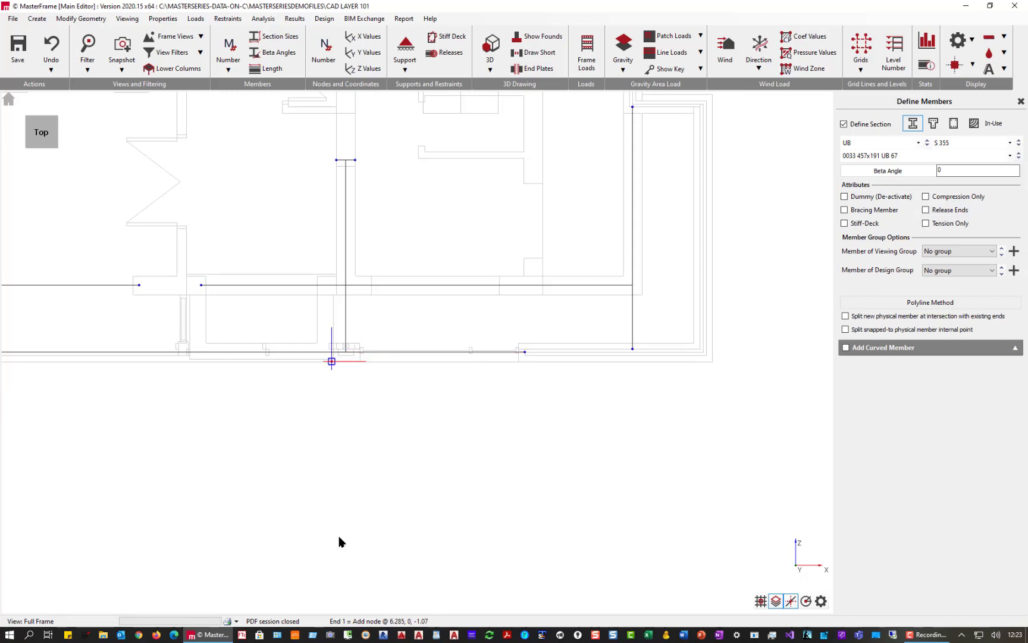
pyautogui.scroll(3, 326, 167)
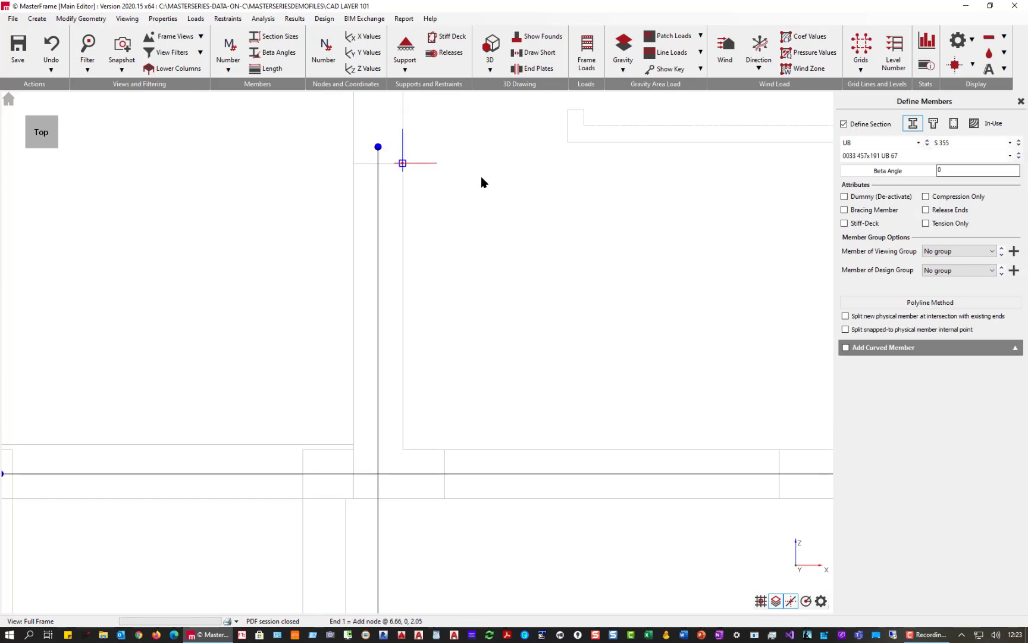
pyautogui.scroll(-3, 316, 238)
pyautogui.scroll(-1, 317, 239)
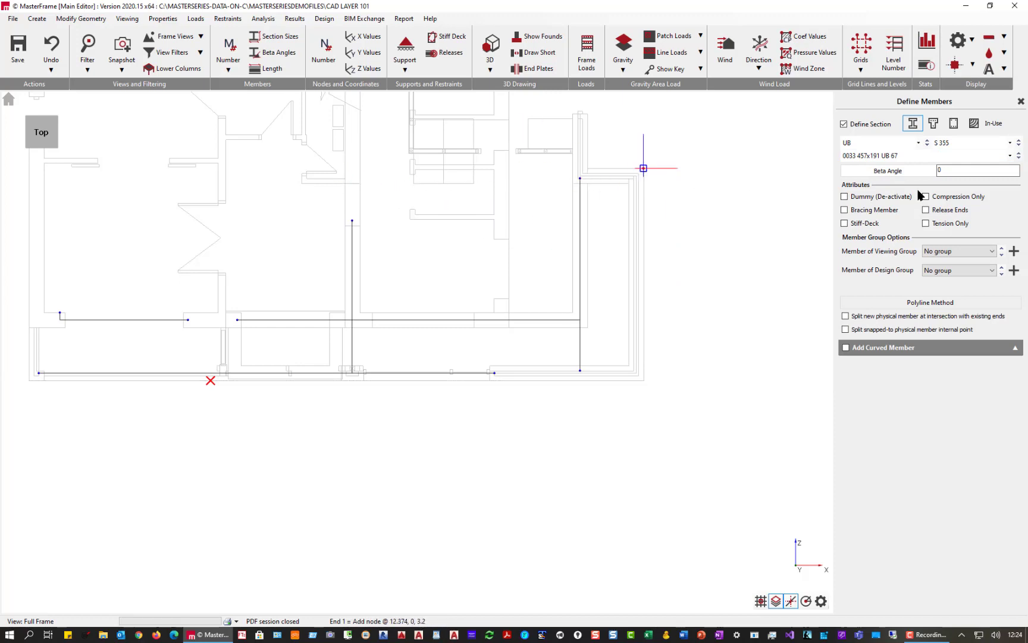
# Switch new members to Dummy (De-activate) and draw the 4.737 m top trimmer with a short link to the middle beam.
pyautogui.click(859, 199)
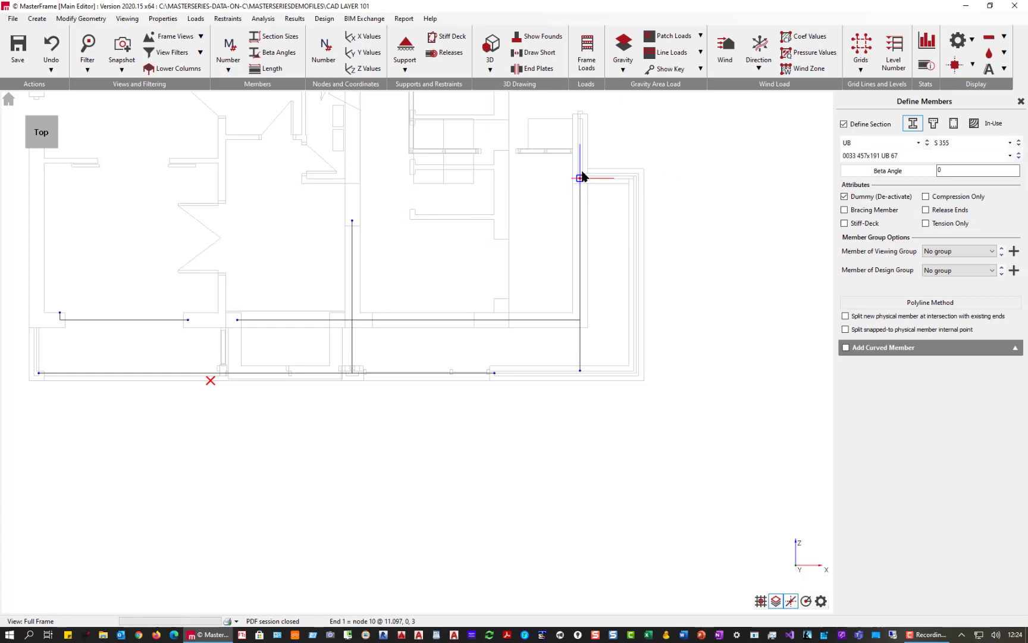
pyautogui.click(580, 178)
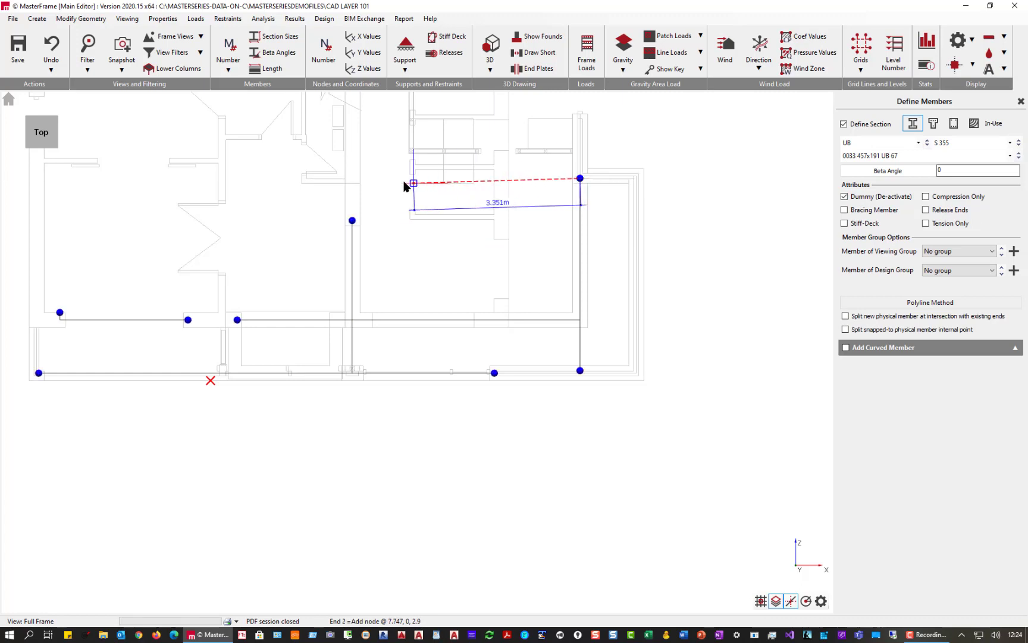
pyautogui.click(351, 178)
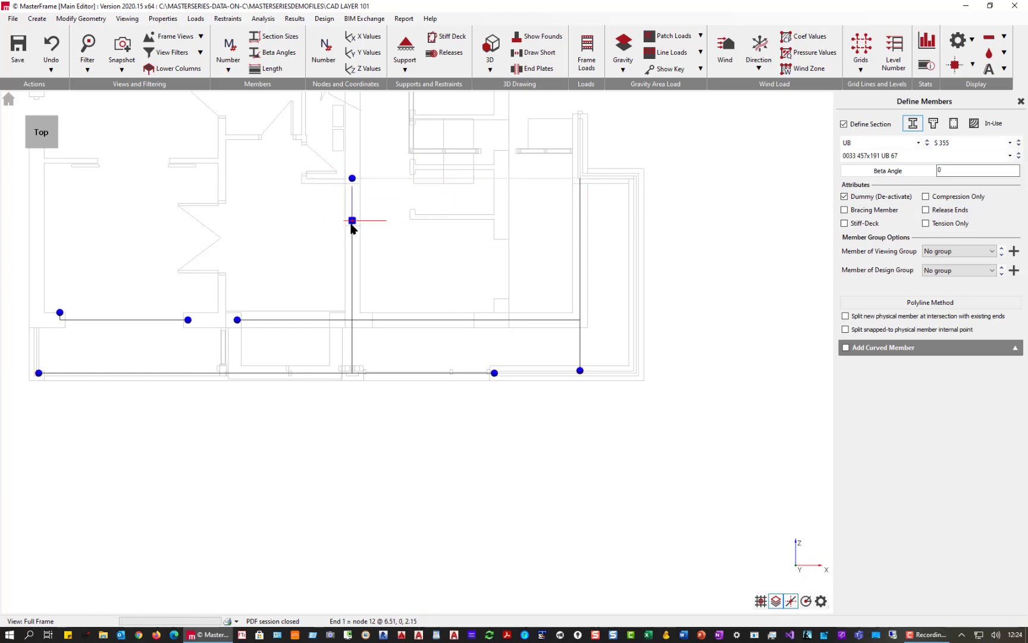
pyautogui.click(353, 192)
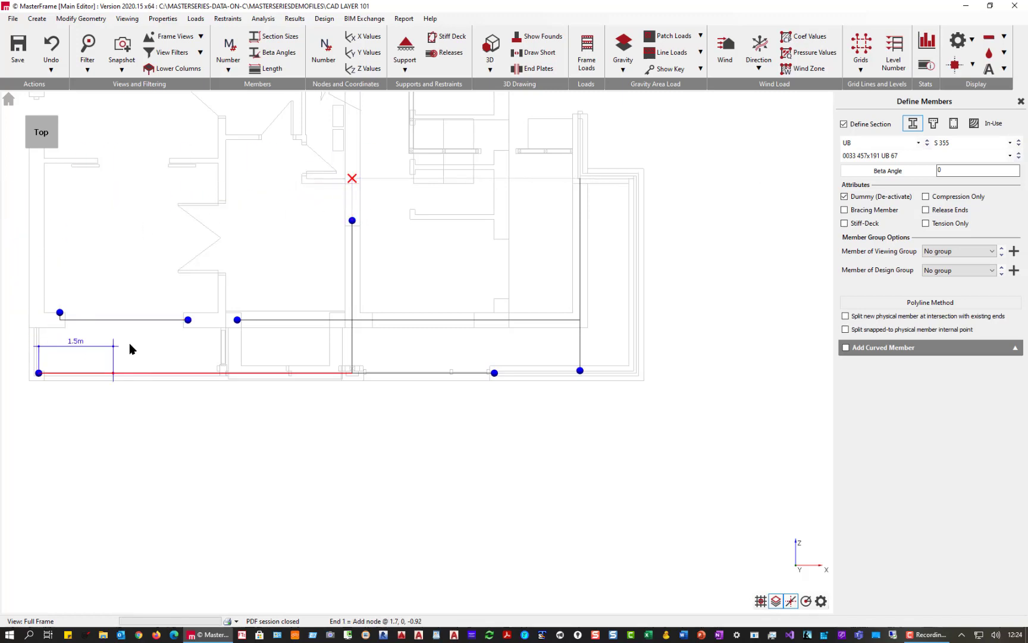
# Add dummy links from the bottom-left corner to the upper beam line, plus a member along the bottom beam line.
pyautogui.click(38, 374)
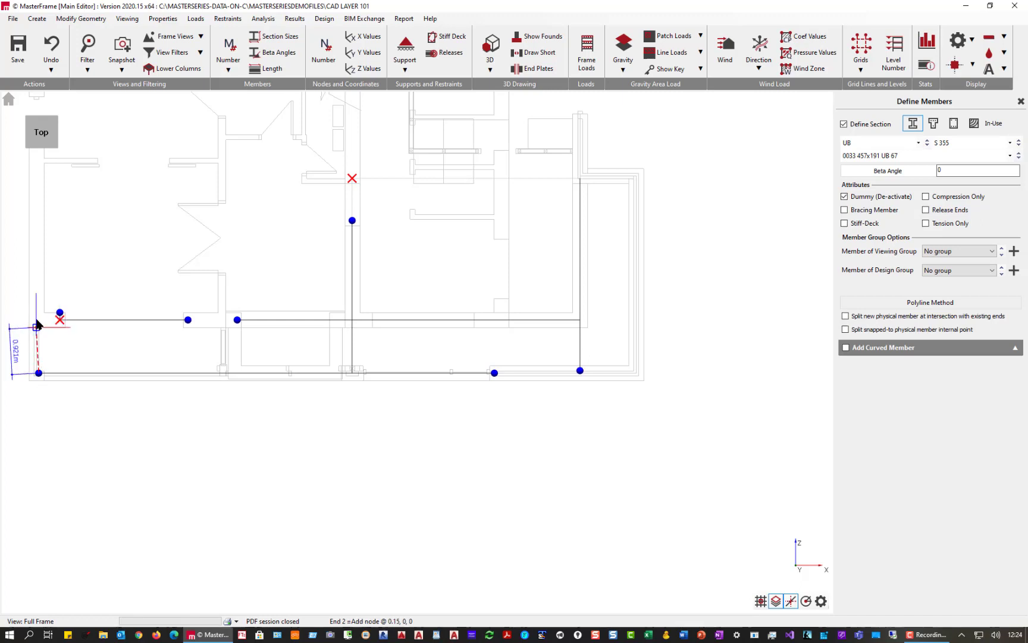
pyautogui.scroll(5, 35, 324)
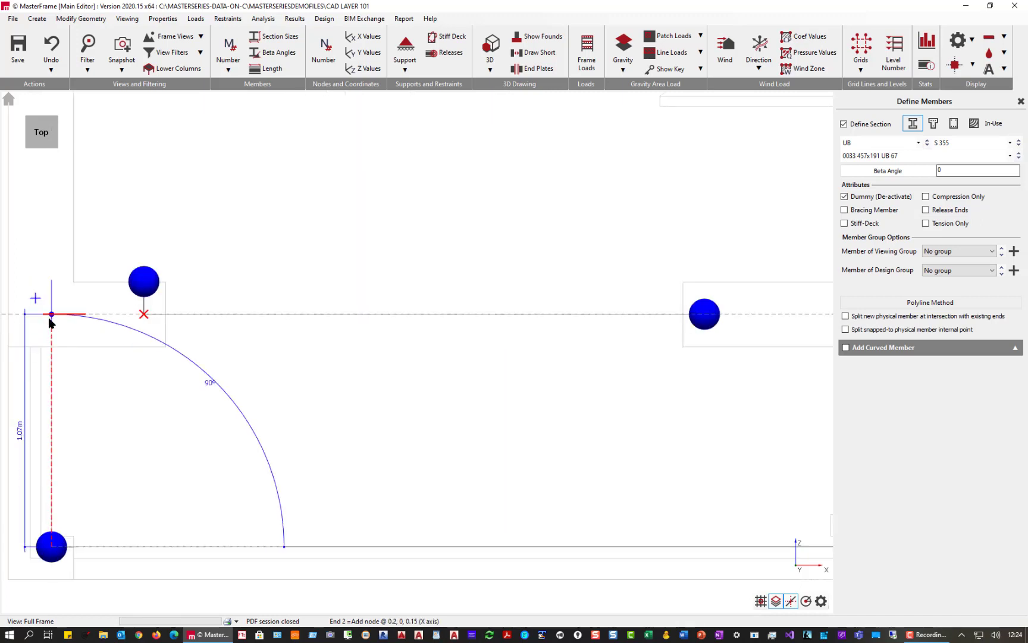
pyautogui.click(50, 320)
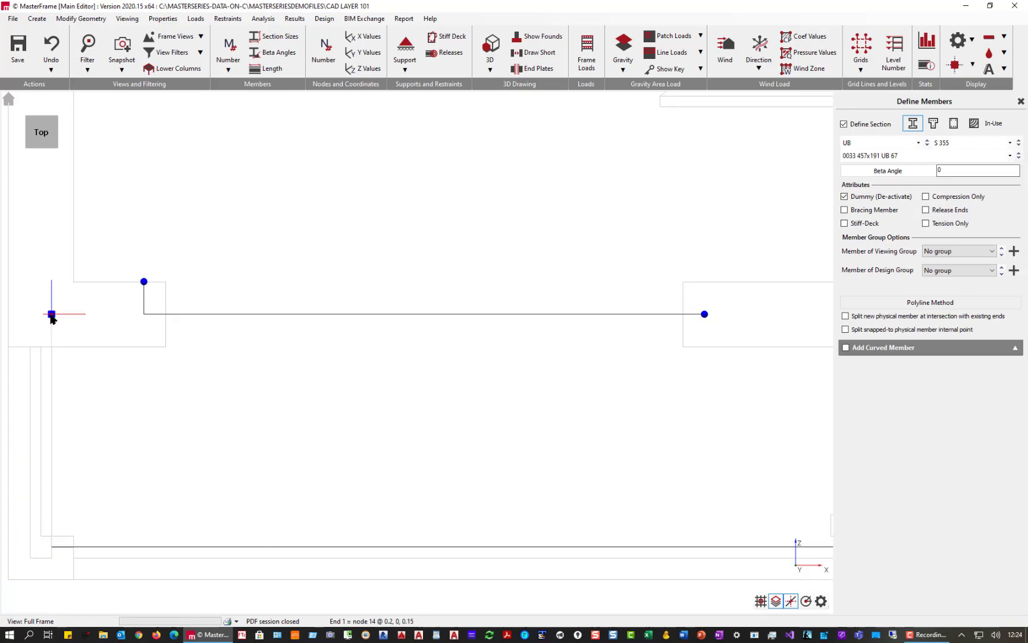
pyautogui.click(142, 314)
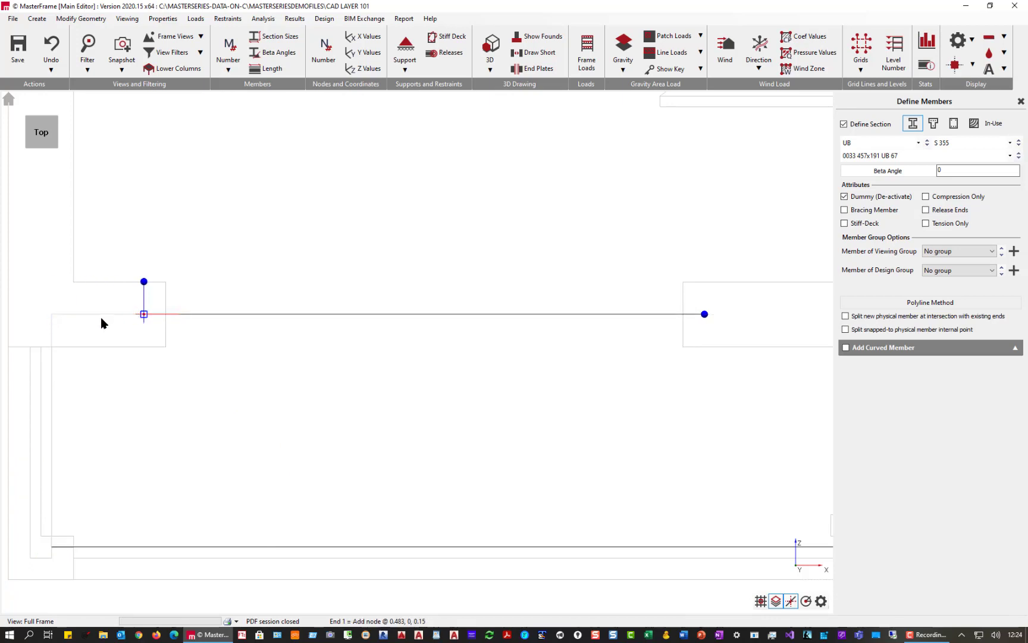
pyautogui.click(80, 546)
pyautogui.scroll(-5, 138, 476)
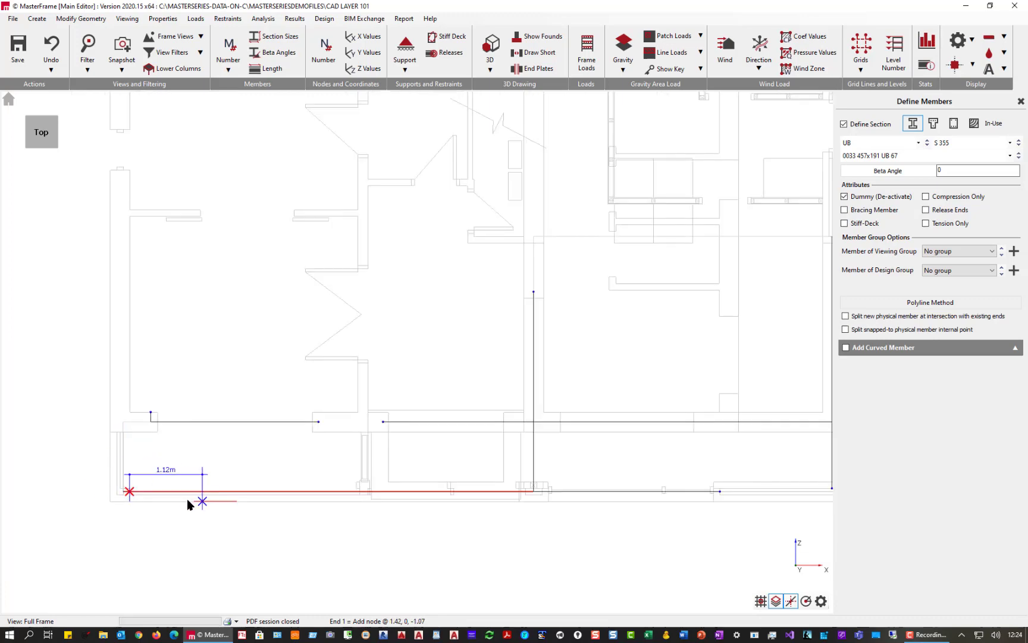
pyautogui.scroll(4, 356, 436)
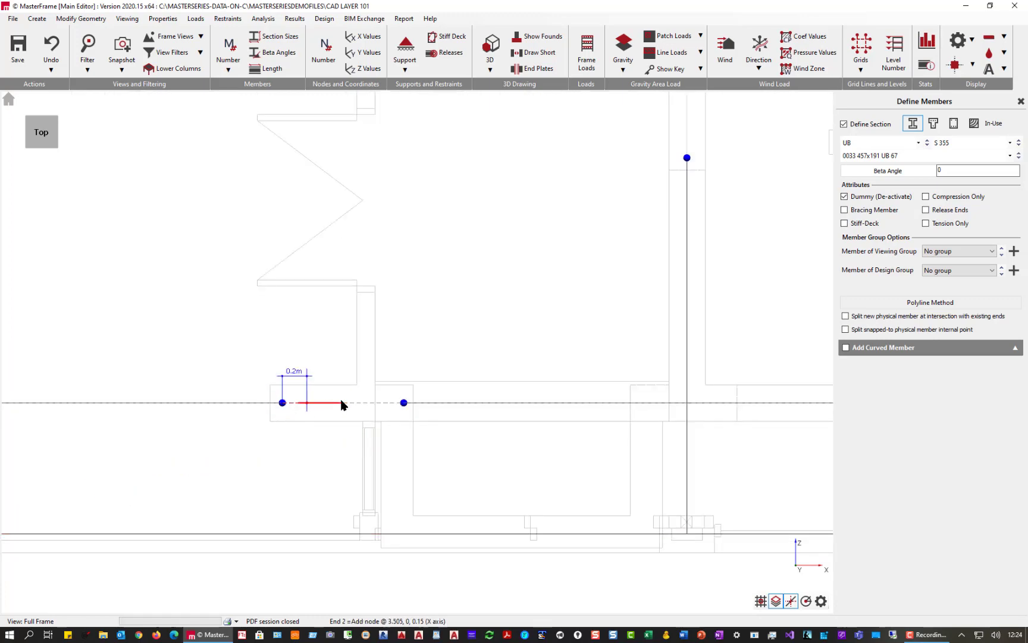
pyautogui.click(404, 405)
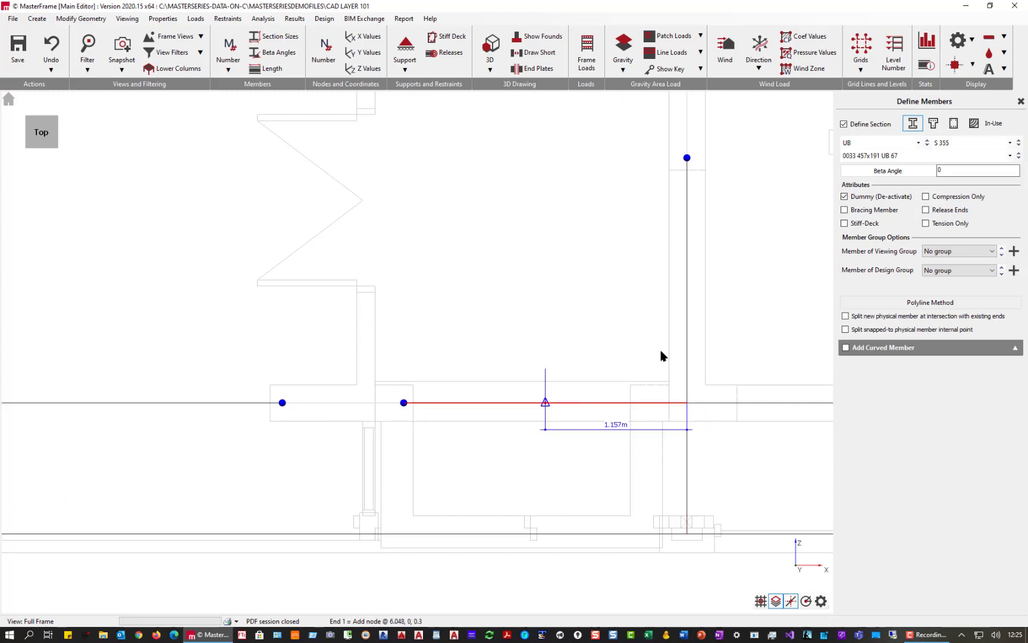
# Hide the CAD floor plan layer and show the beams and trimmers in isometric 3D.
pyautogui.click(776, 602)
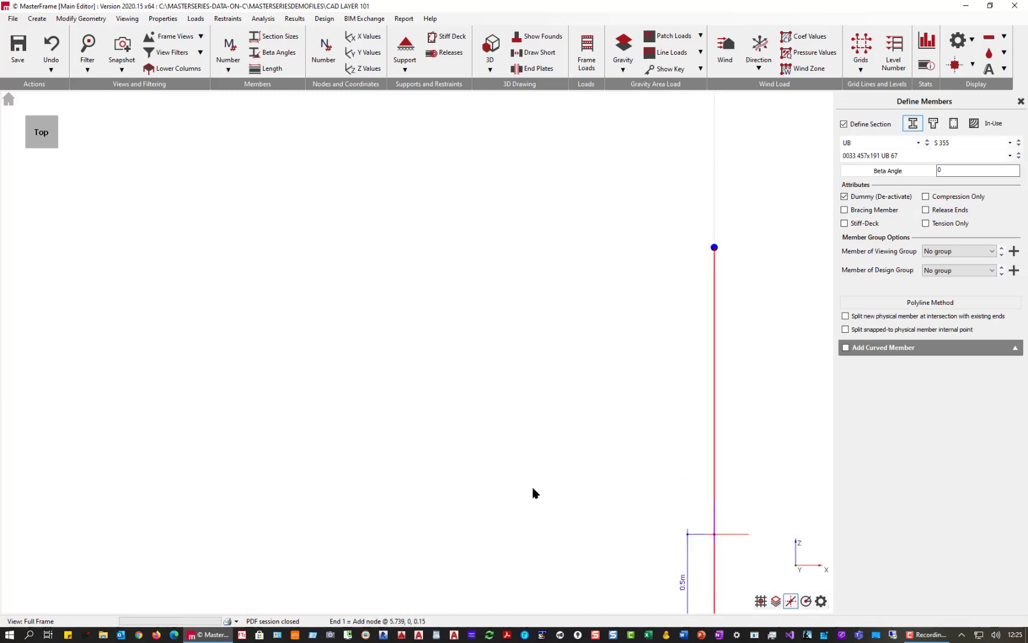
pyautogui.click(55, 143)
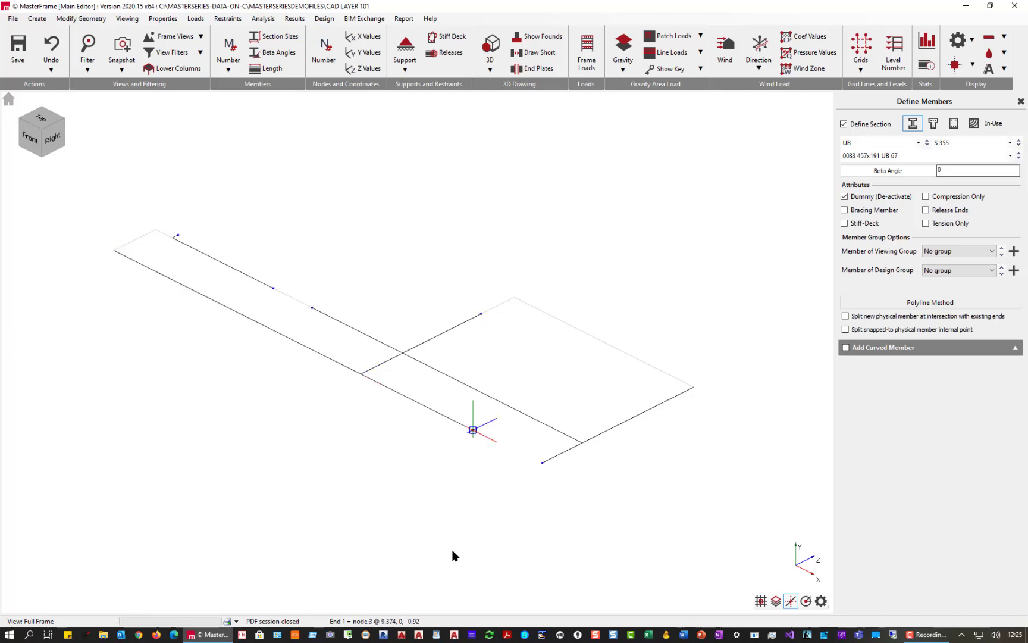
pyautogui.scroll(4, 174, 244)
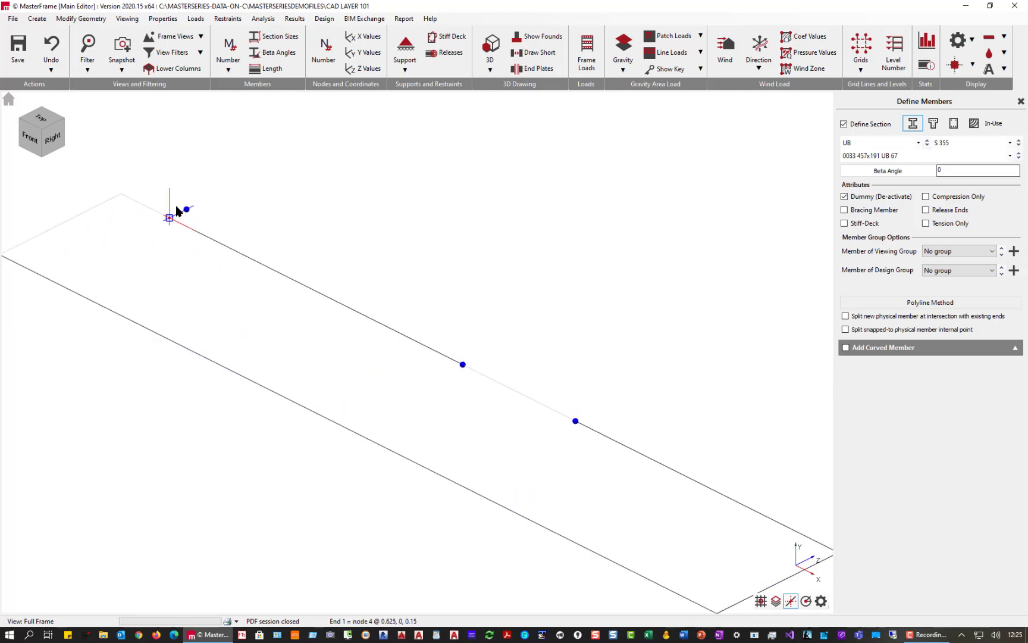
# Delete the short stub construction member at the upper-left beam end with Delete Entities, then return to isometric view.
pyautogui.click(81, 19)
pyautogui.click(94, 72)
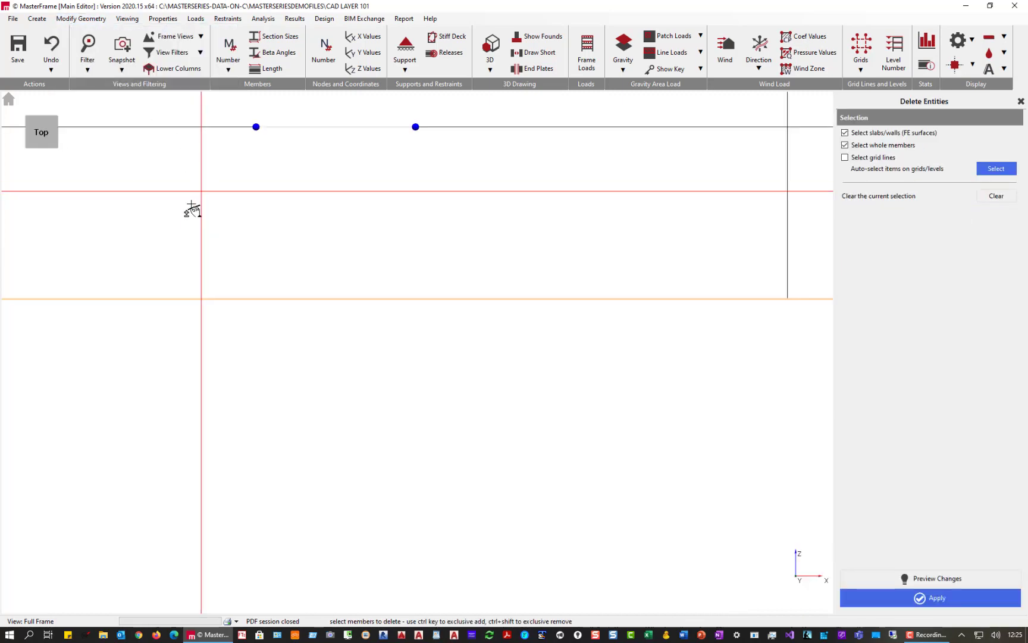
pyautogui.scroll(-2, 439, 229)
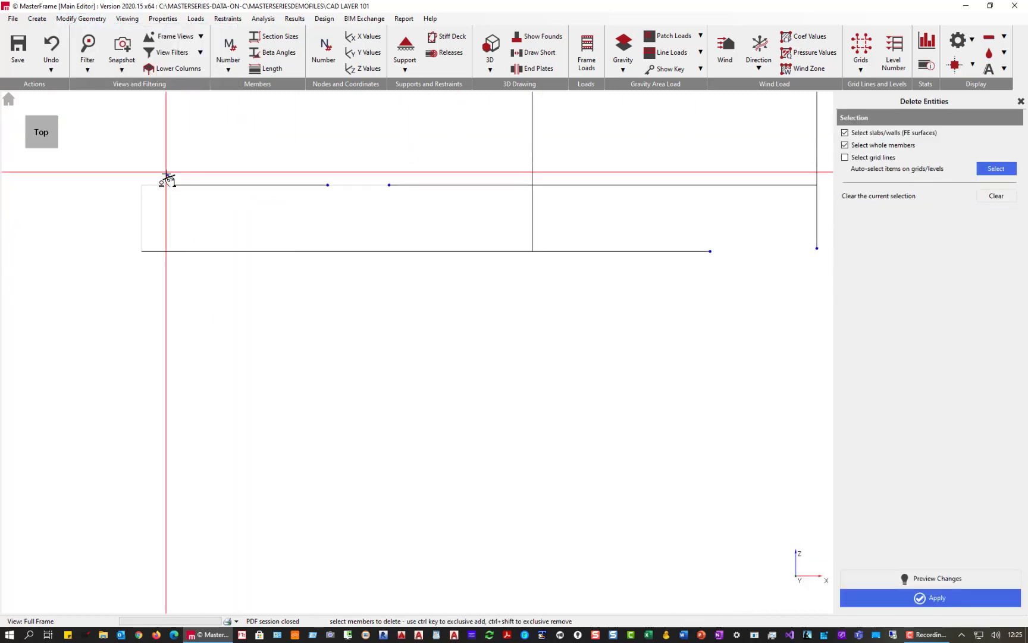
pyautogui.click(937, 600)
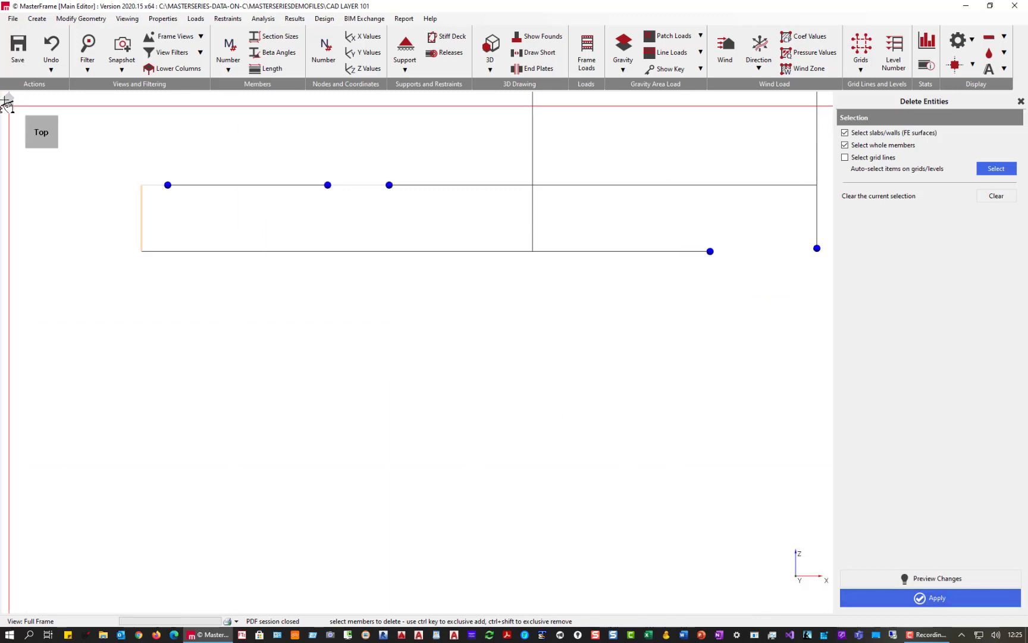
pyautogui.click(54, 148)
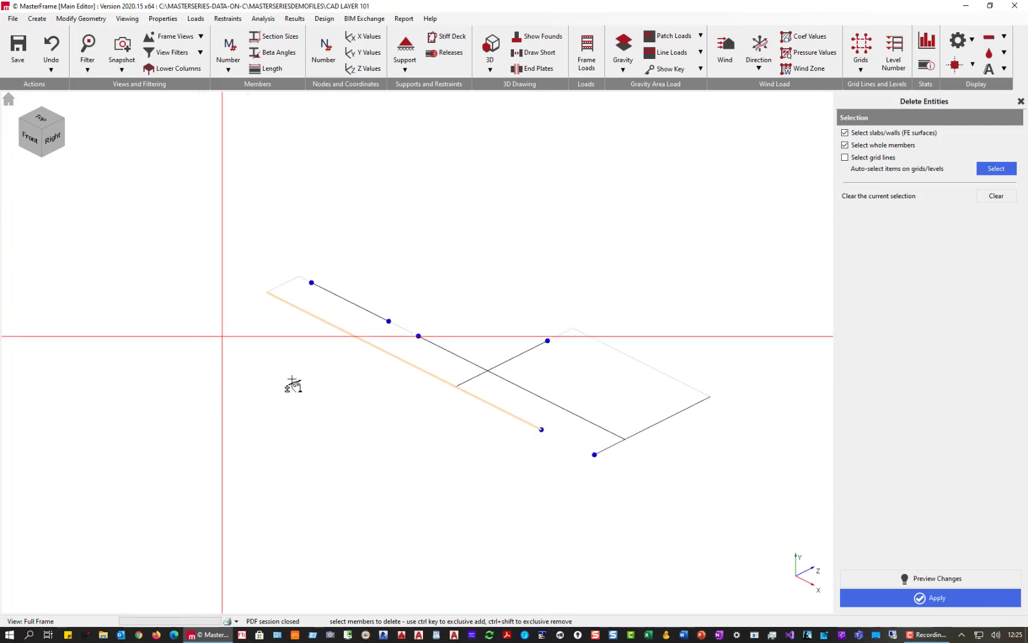